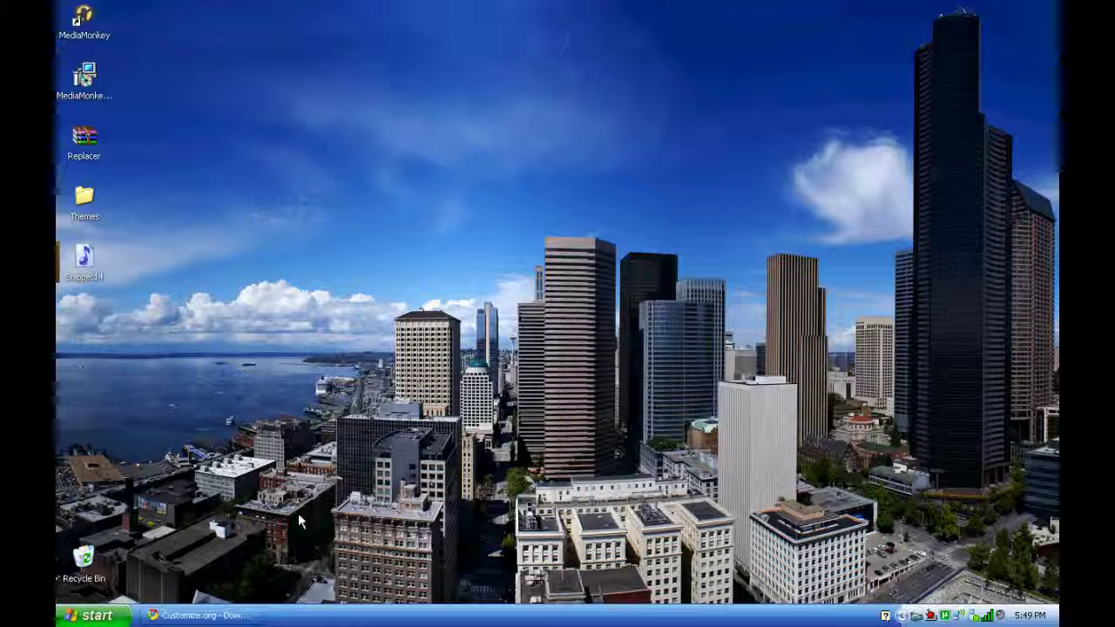
Open Themes > Replacer Stuff, position the window, and launch the Replacer script
double_click(84, 206)
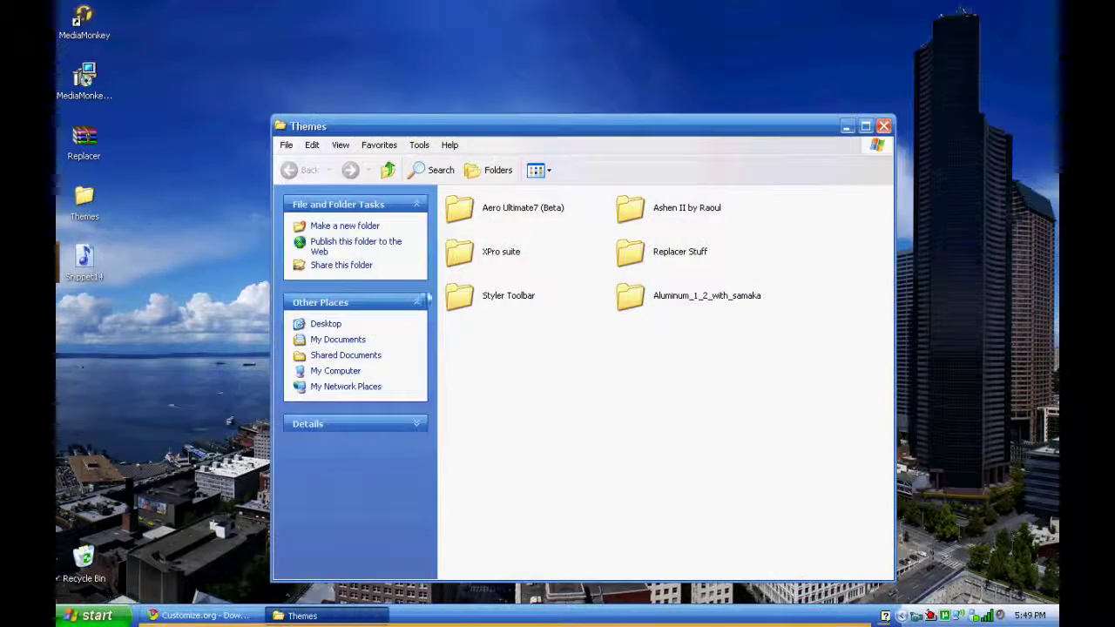
double_click(650, 255)
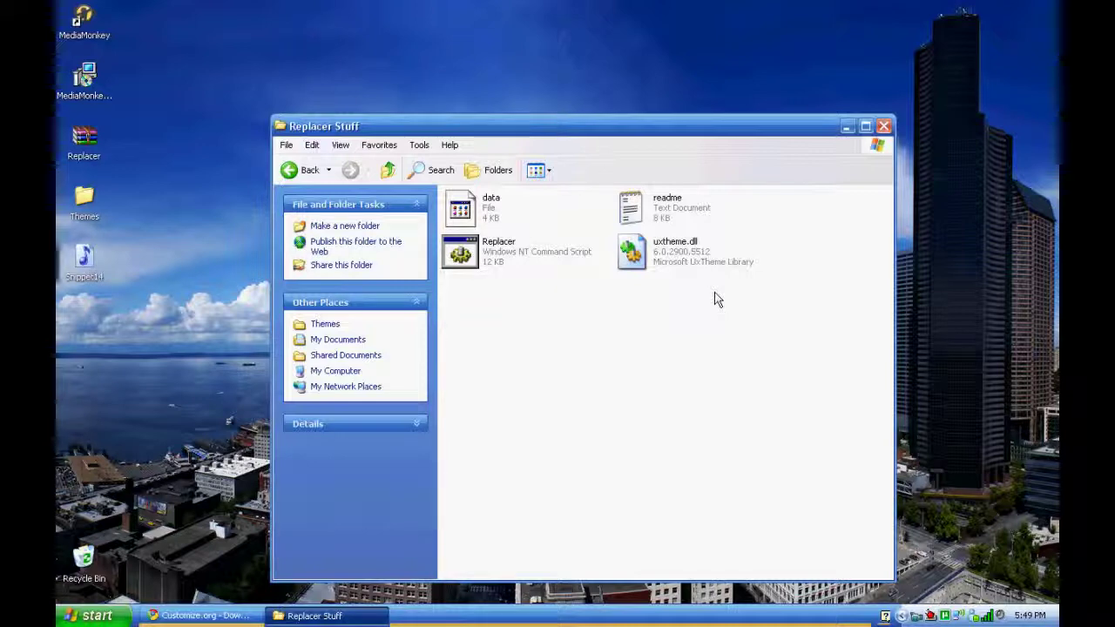
drag(602, 133, 618, 84)
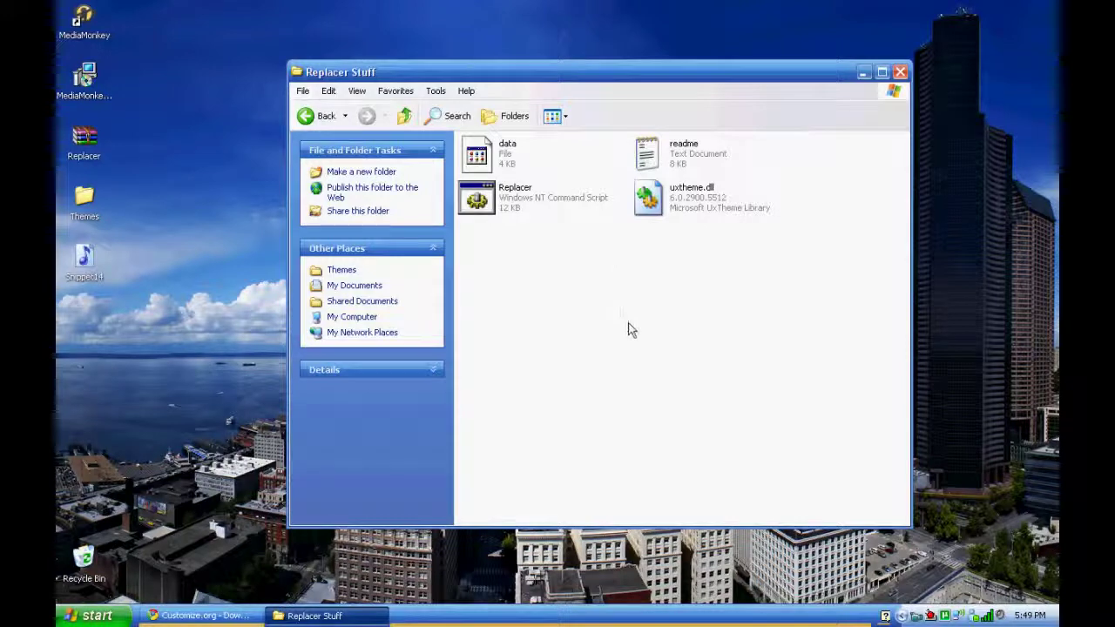
click(504, 199)
double_click(504, 198)
Move the Replacer console window into place
drag(336, 35, 366, 112)
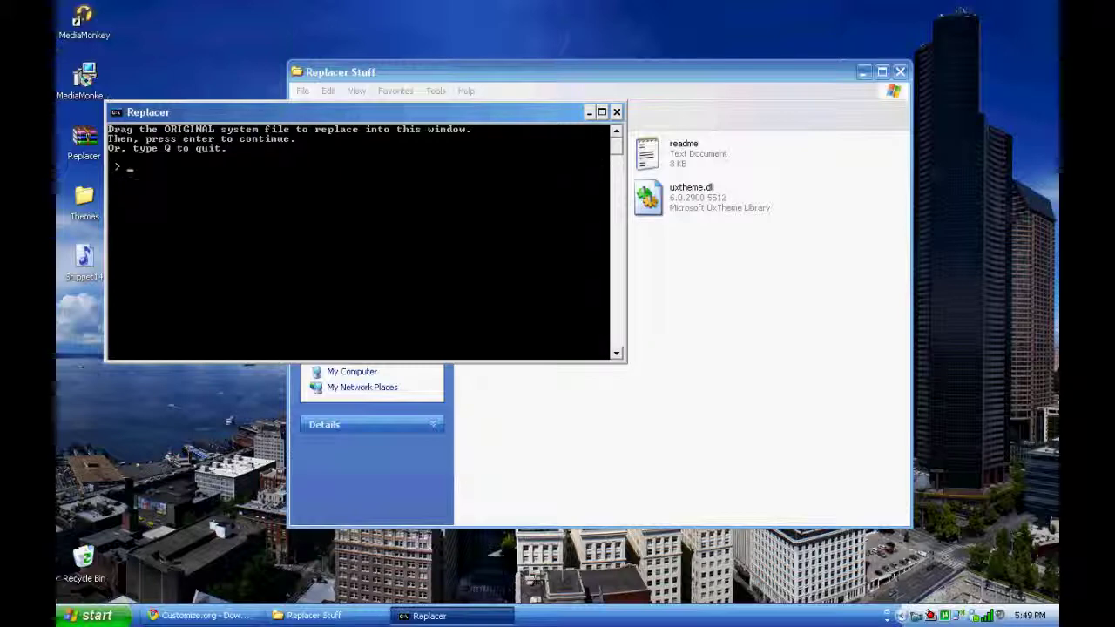
drag(366, 111, 350, 91)
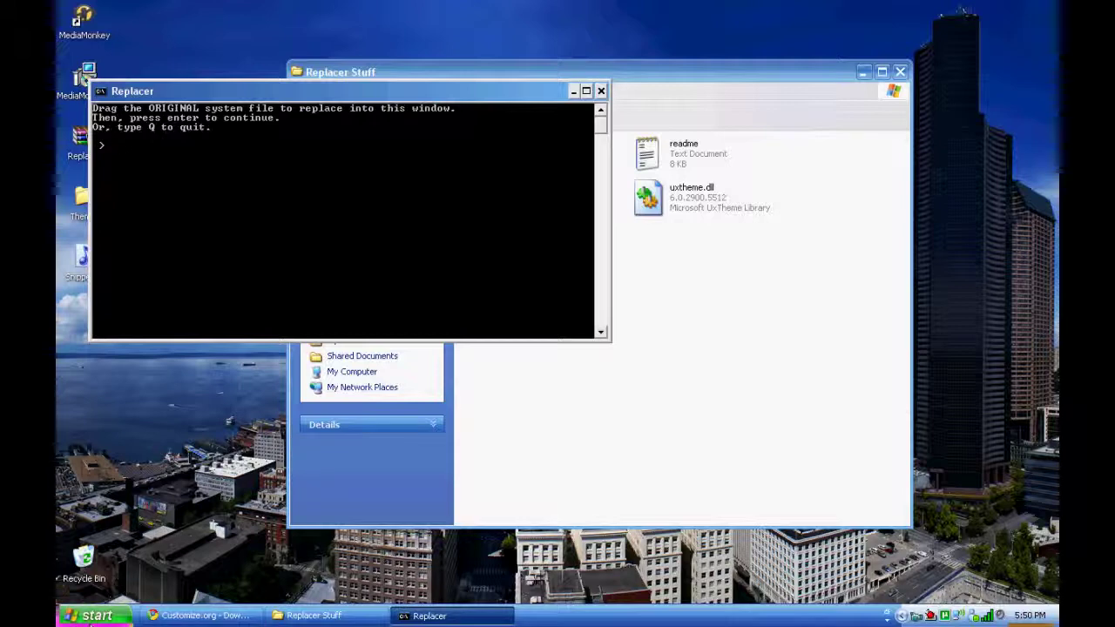
click(91, 620)
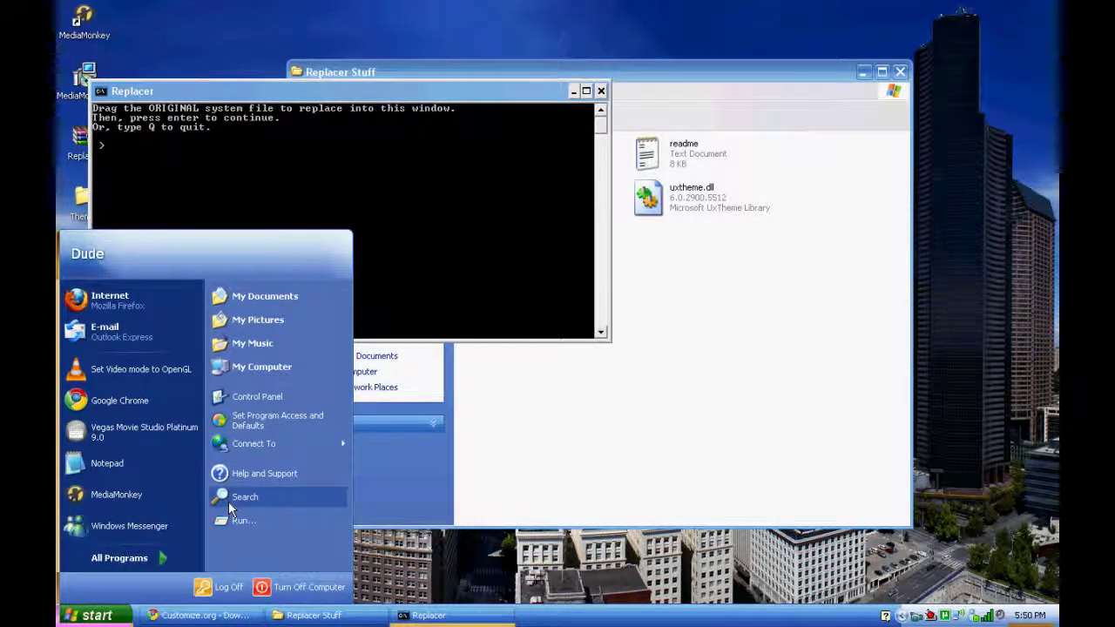
Search all files and folders for uxtheme.dll
click(230, 504)
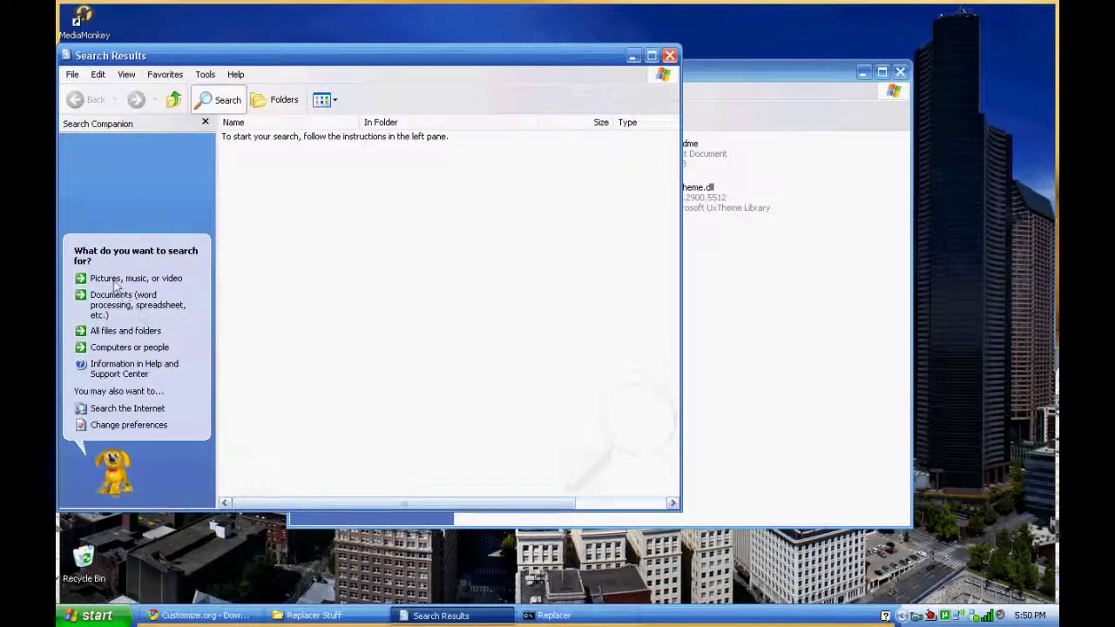
click(113, 331)
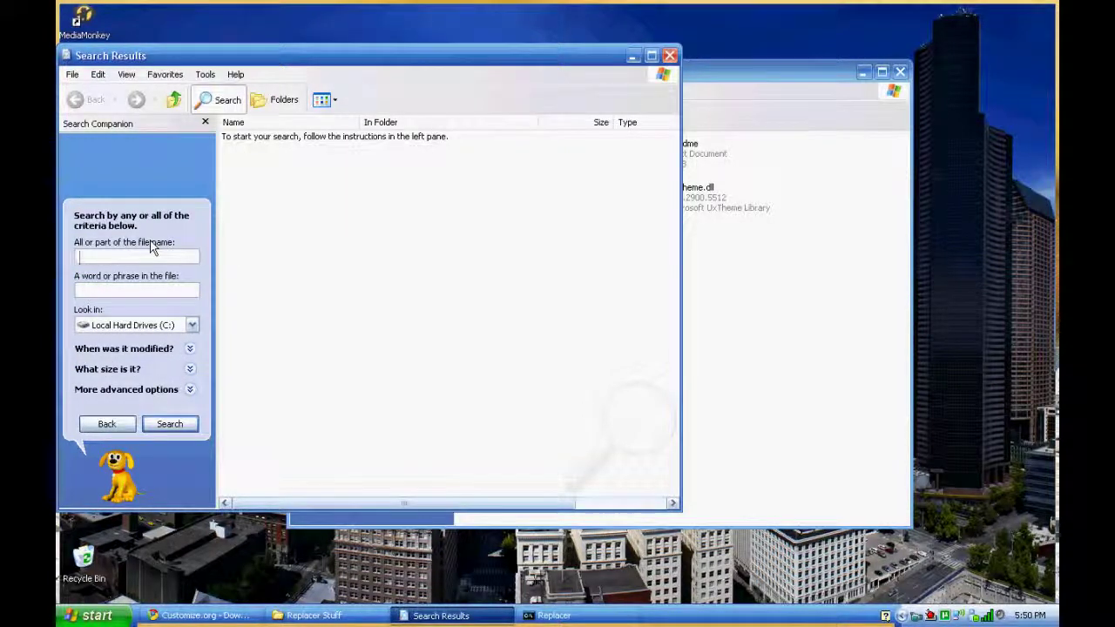
text(uxtheme)
key(Down)
key(Down)
key(Return)
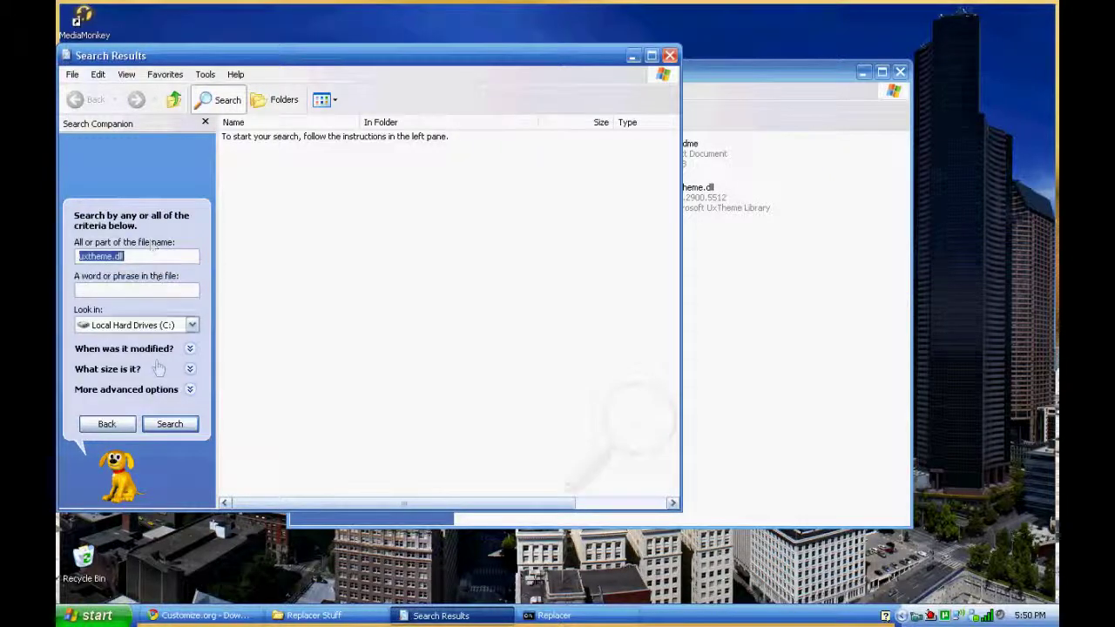
click(163, 424)
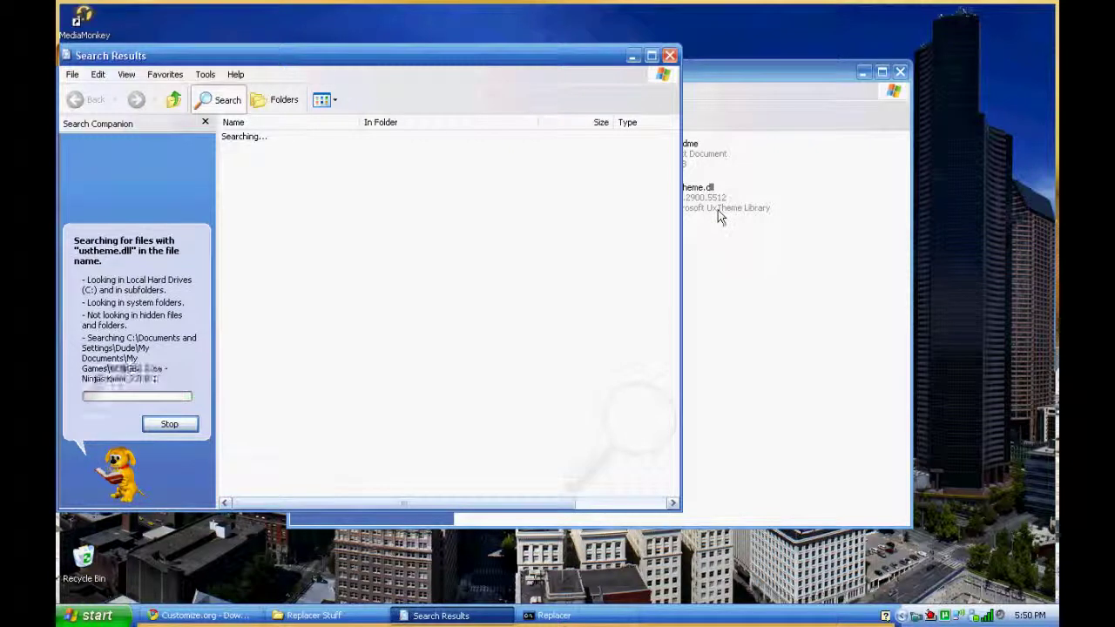
Widen the In Folder column of the results and move them off the Replacer console
click(632, 56)
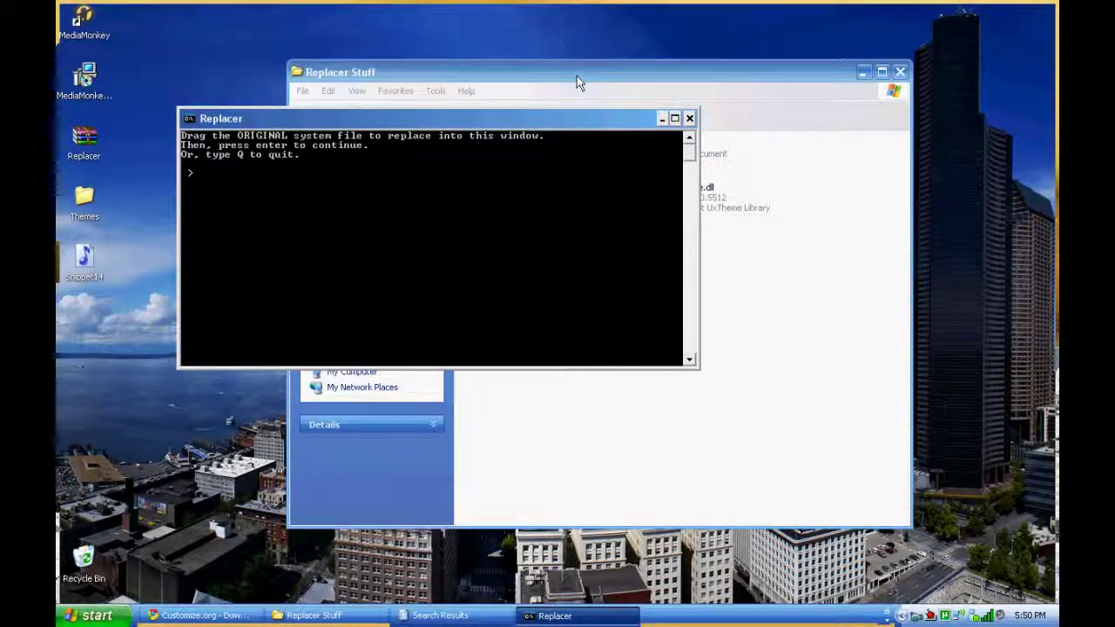
click(440, 616)
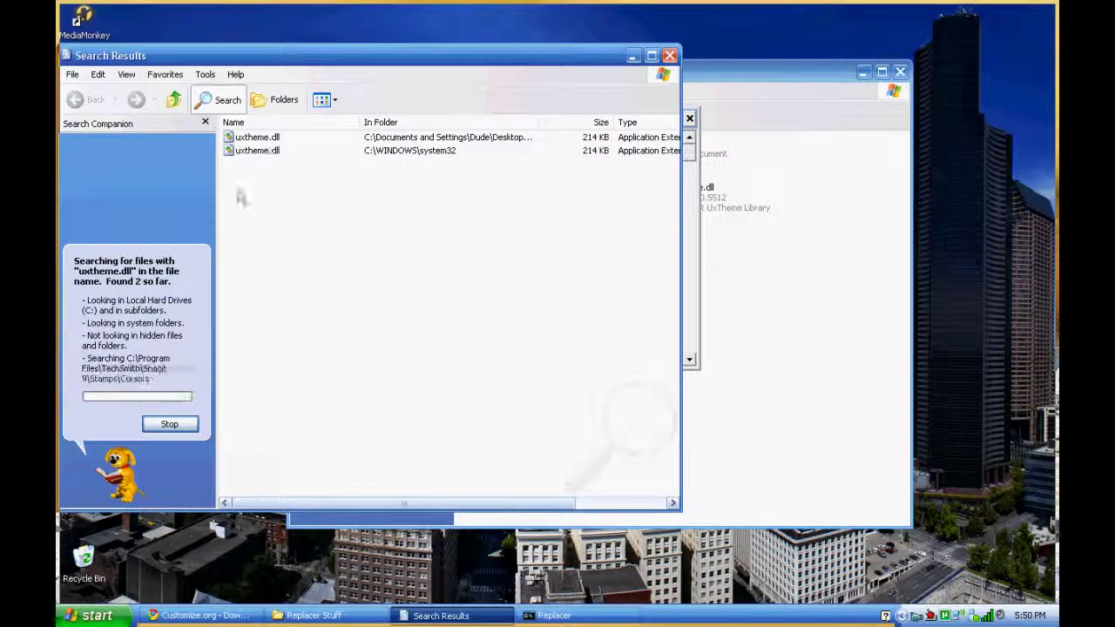
click(162, 428)
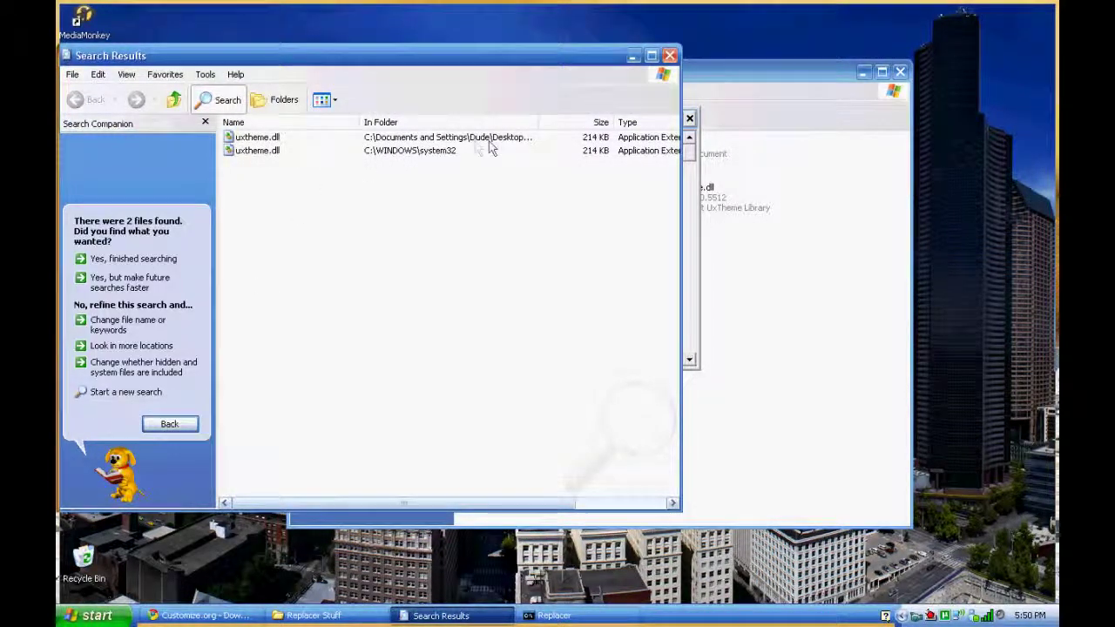
drag(540, 128, 636, 129)
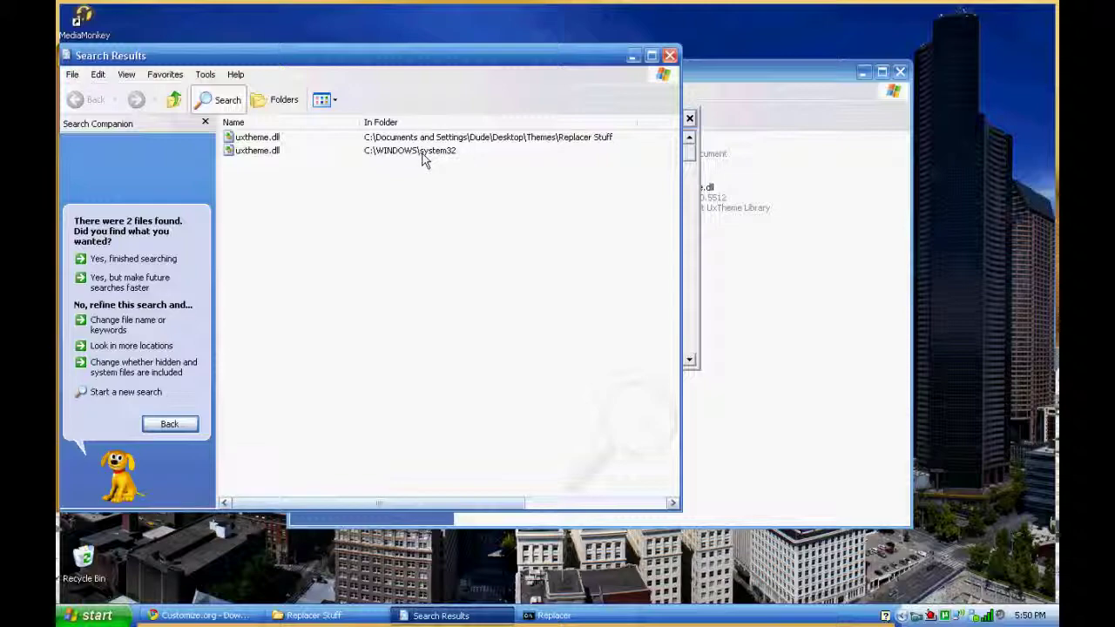
drag(447, 55, 711, 188)
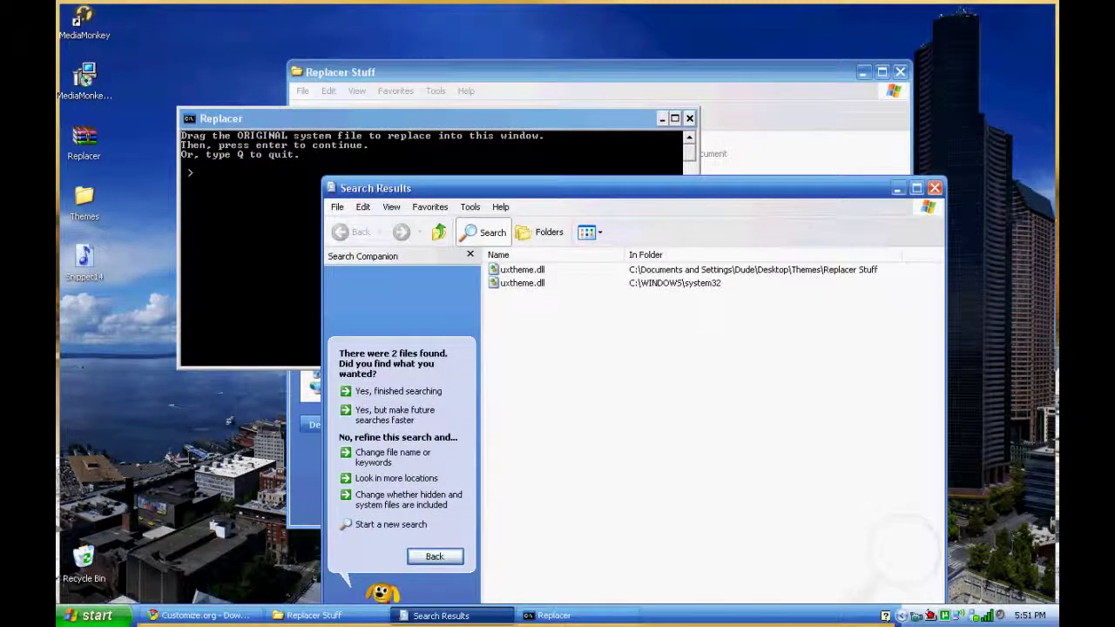
Give Replacer C:\WINDOWS\system32\uxtheme.dll as the original file
drag(522, 188, 792, 178)
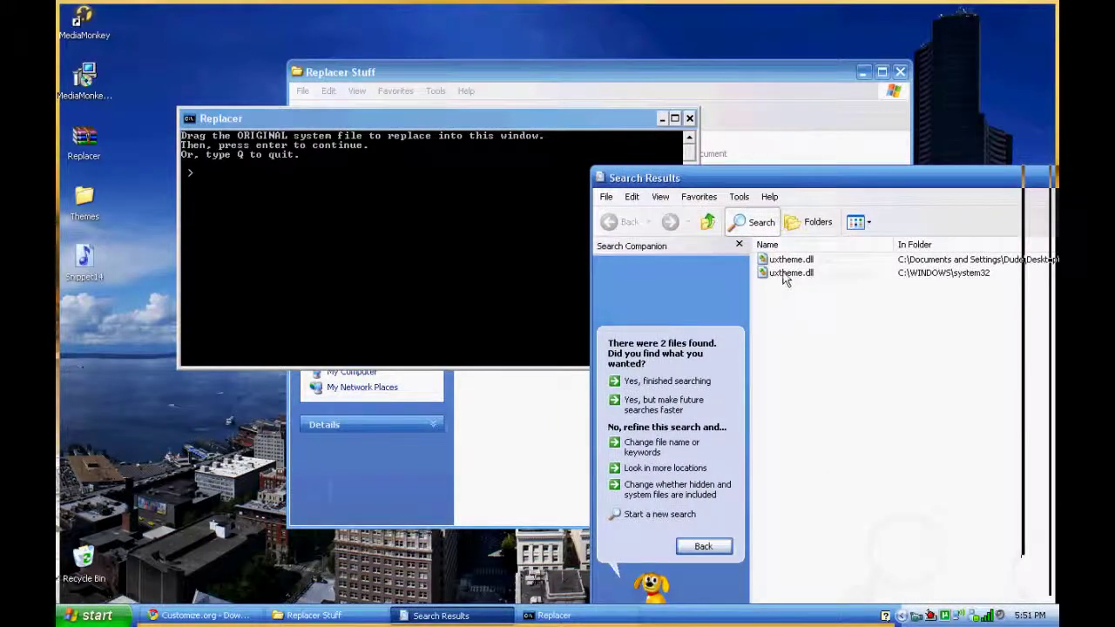
click(787, 276)
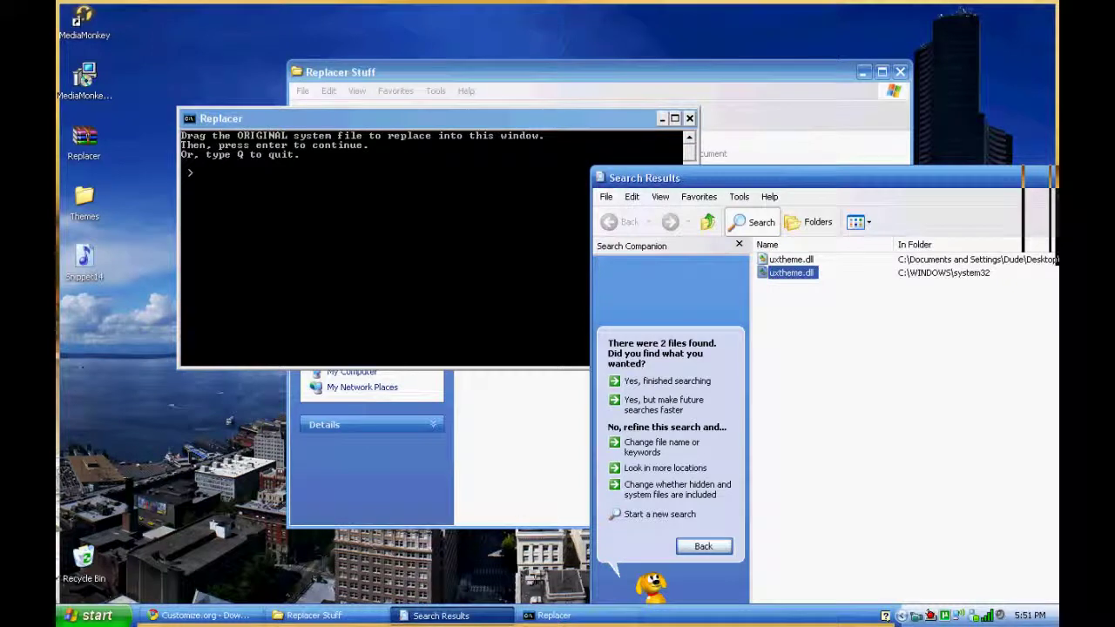
drag(791, 273, 384, 244)
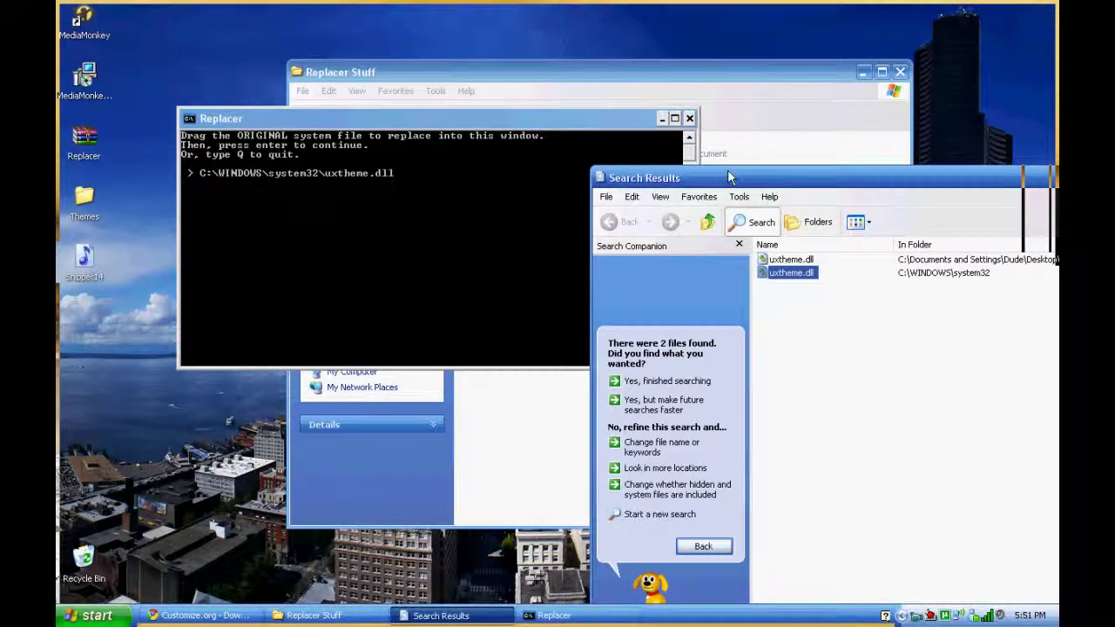
key(Return)
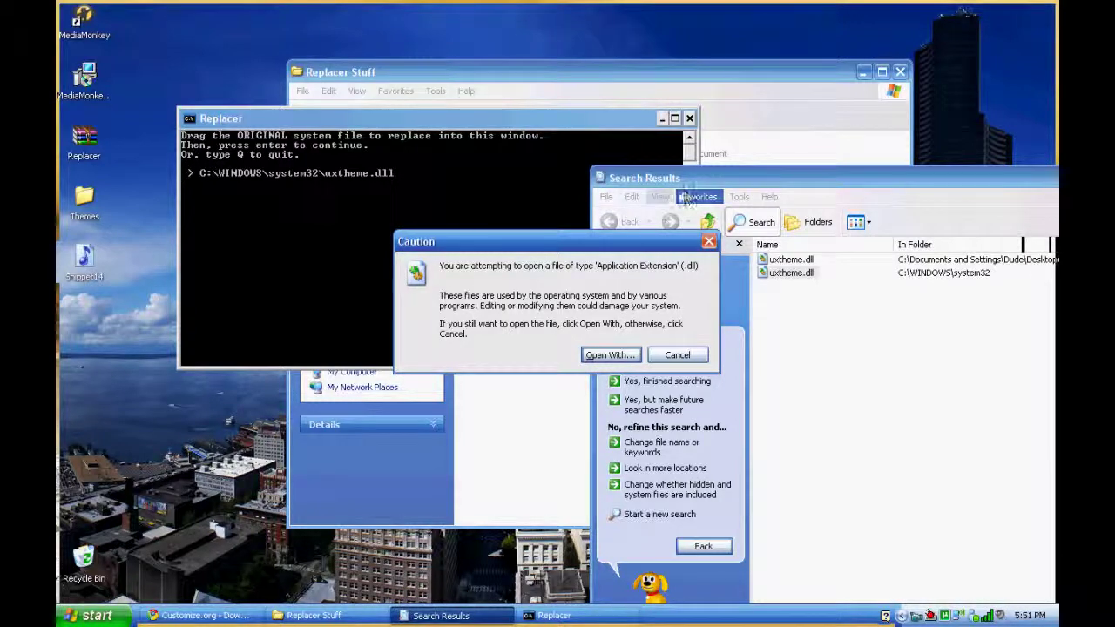
click(677, 354)
key(alt+Tab)
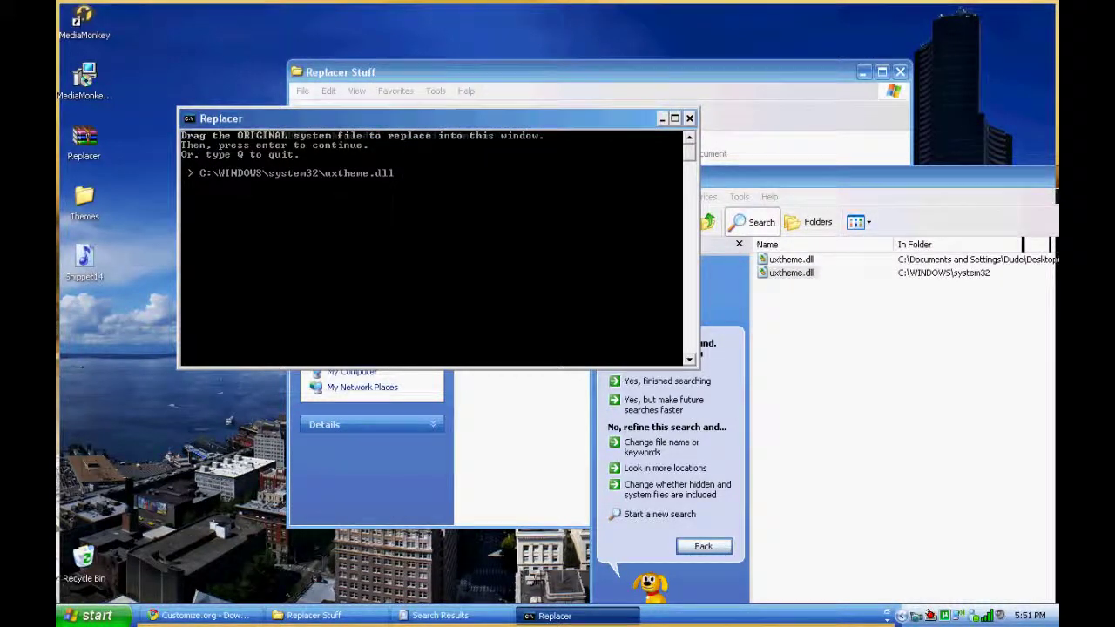
key(Return)
drag(392, 119, 343, 109)
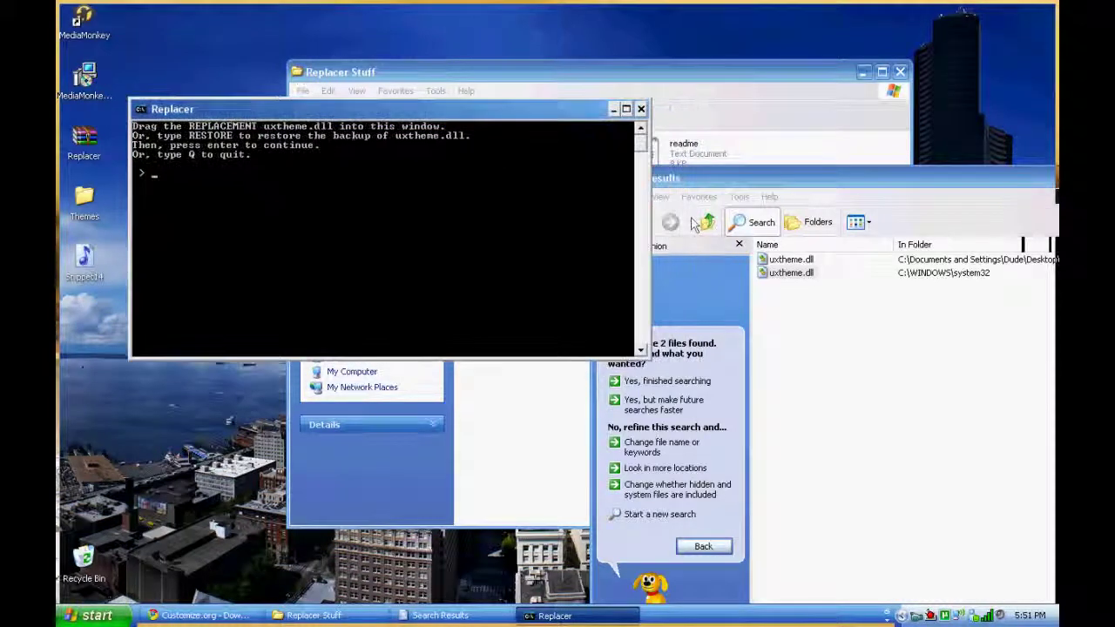
Give Replacer the replacement uxtheme.dll from the Replacer Stuff folder
drag(1056, 178, 737, 180)
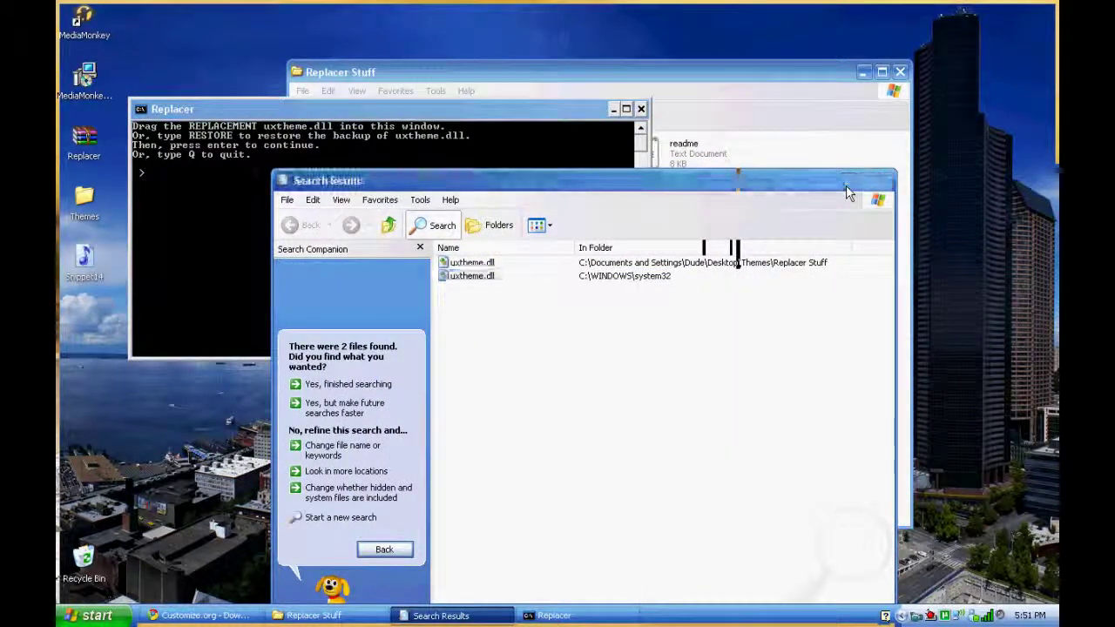
click(848, 180)
click(734, 87)
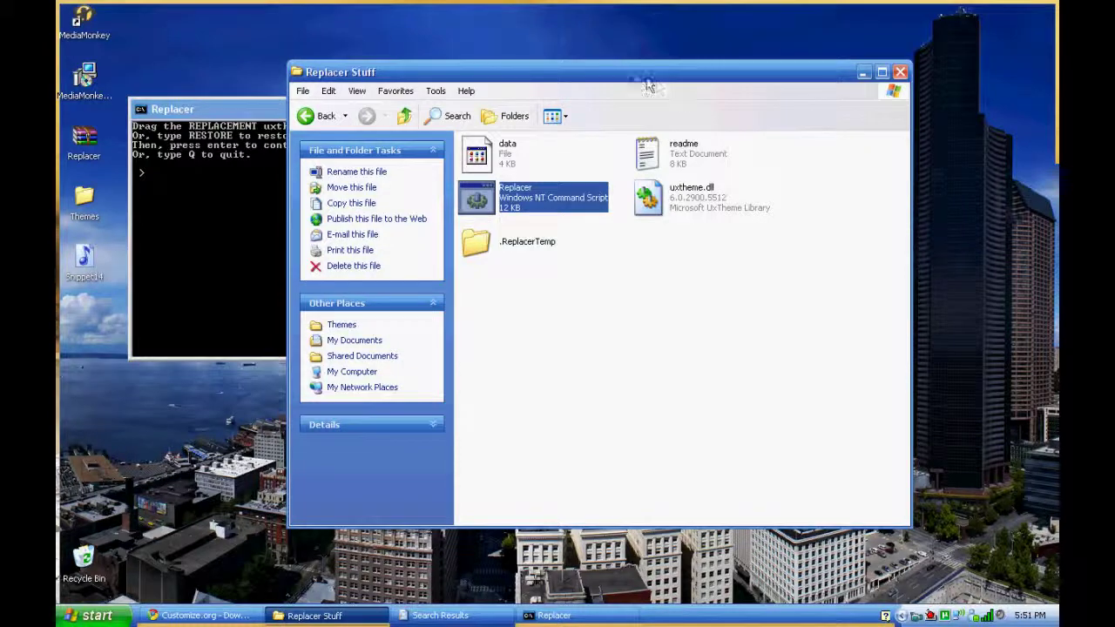
drag(642, 74, 791, 46)
drag(842, 177, 279, 227)
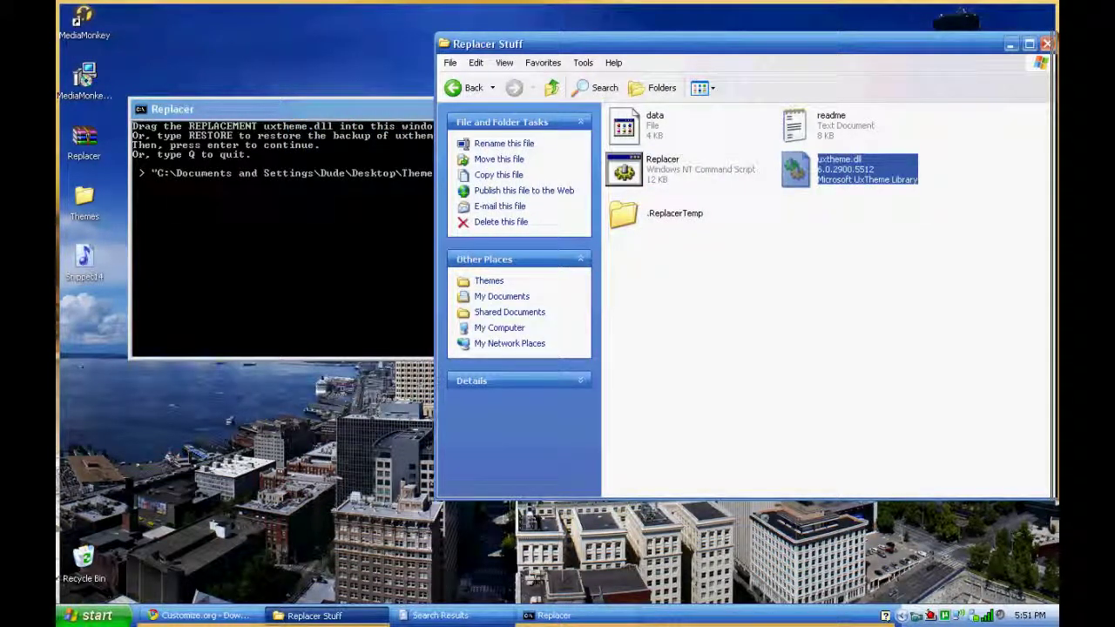
key(alt+Tab)
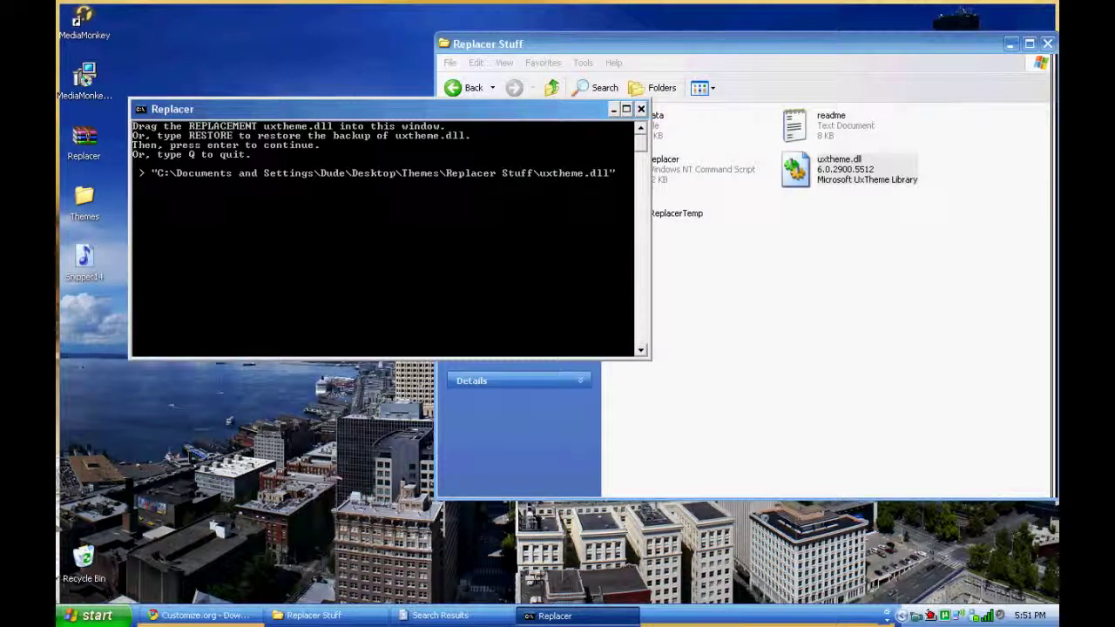
key(Return)
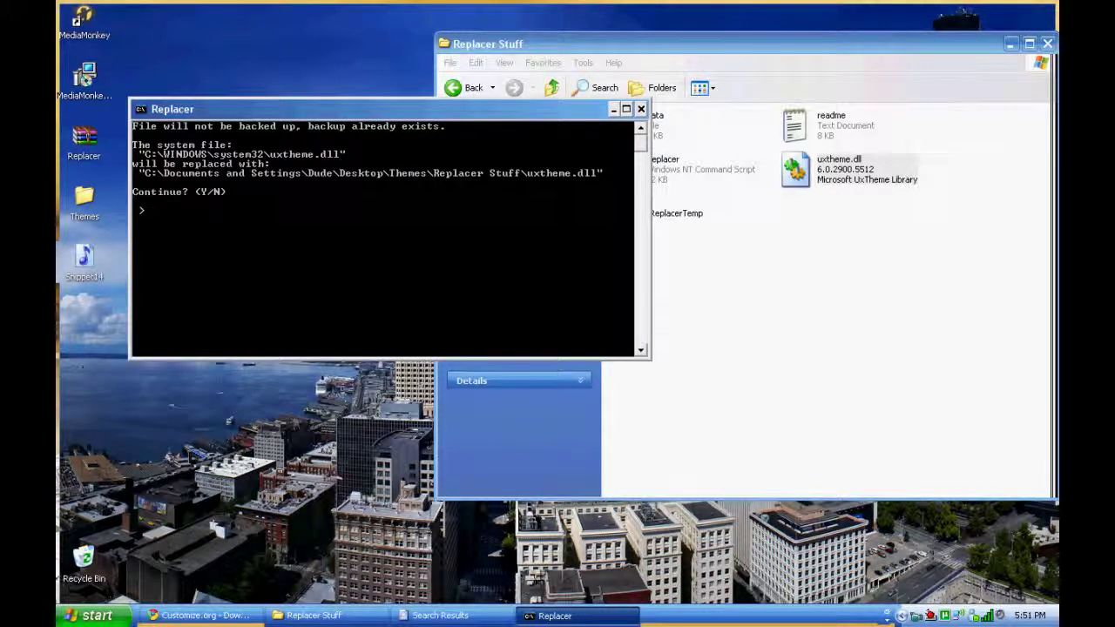
Confirm the replacement with 'y', close the Replacer console and hide Replacer Stuff
text(y)
key(Return)
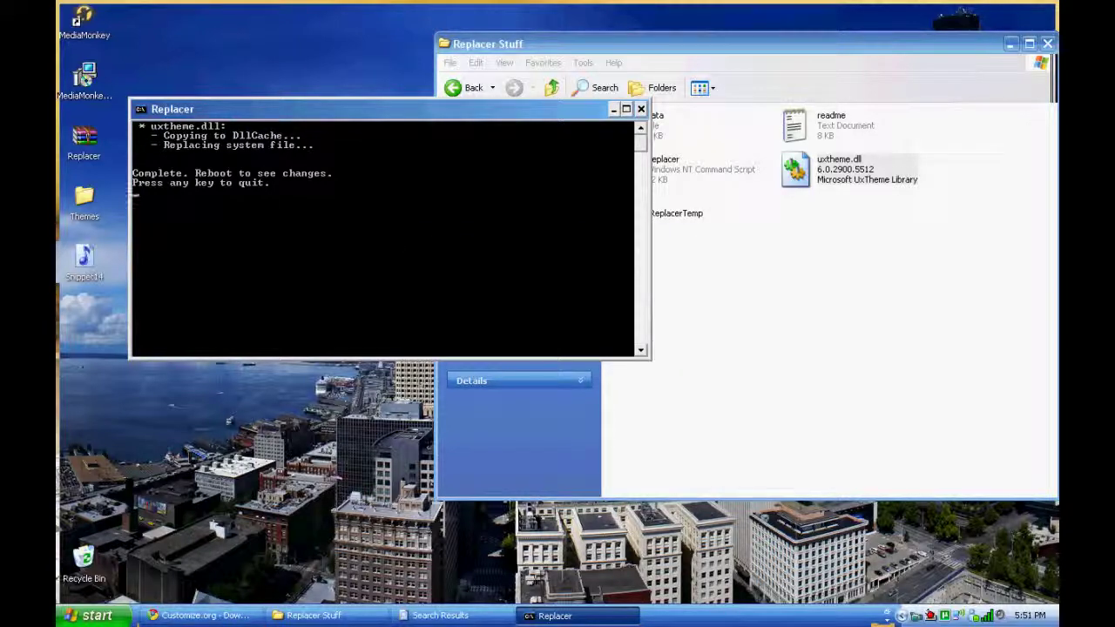
key(Return)
drag(944, 46, 644, 78)
click(711, 78)
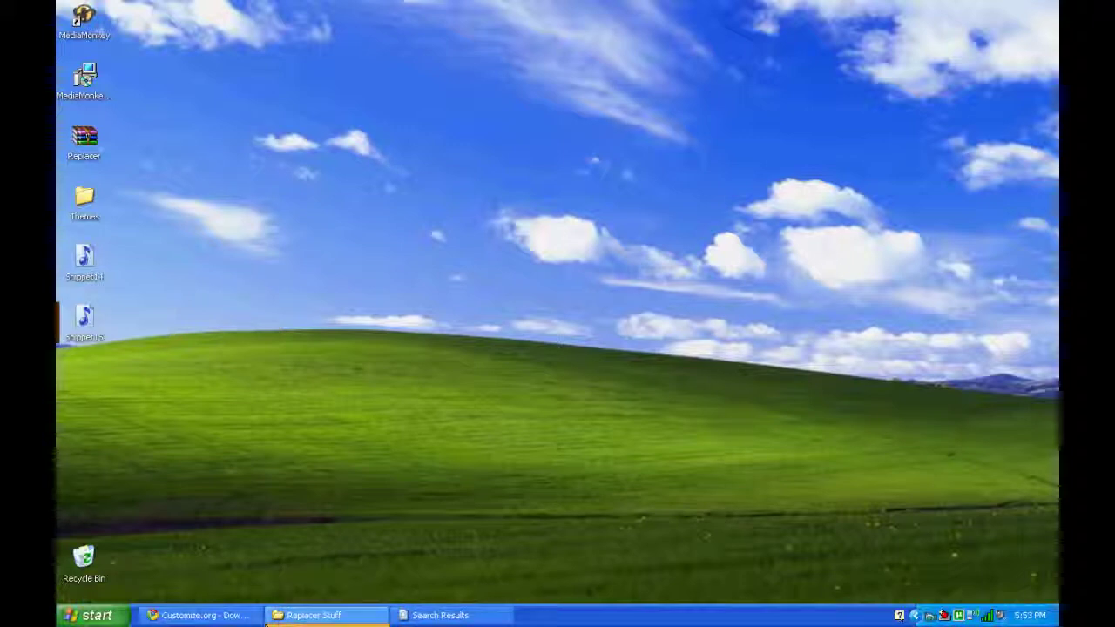
Bring the customize.org browser window back from the taskbar
click(247, 615)
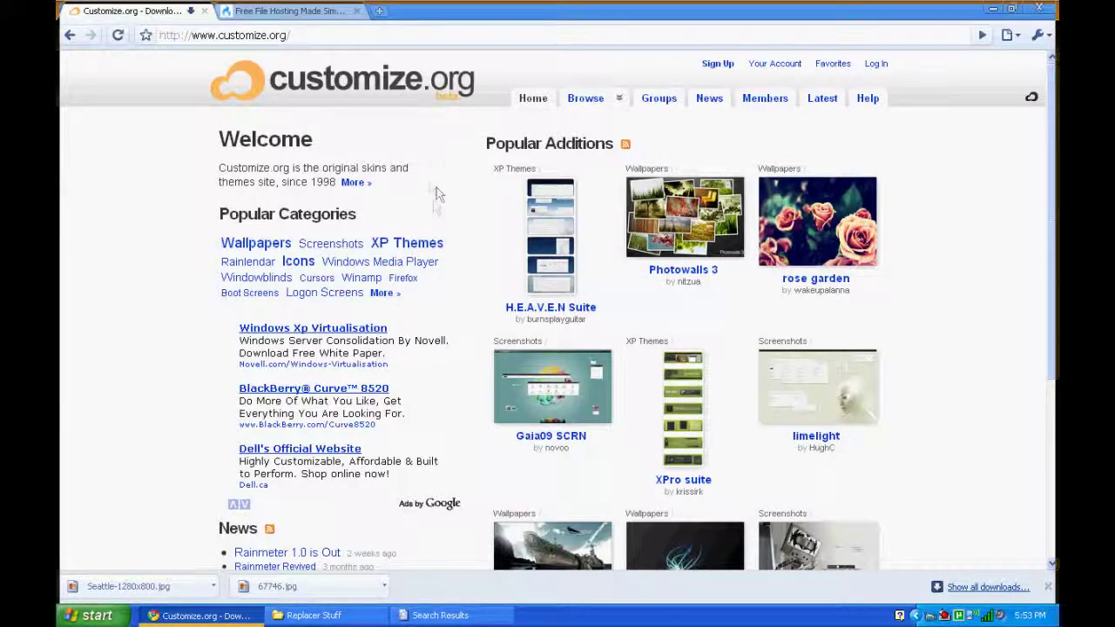
Browse customize.org's XP Themes and open the SevenVG RTM Theme page
click(415, 243)
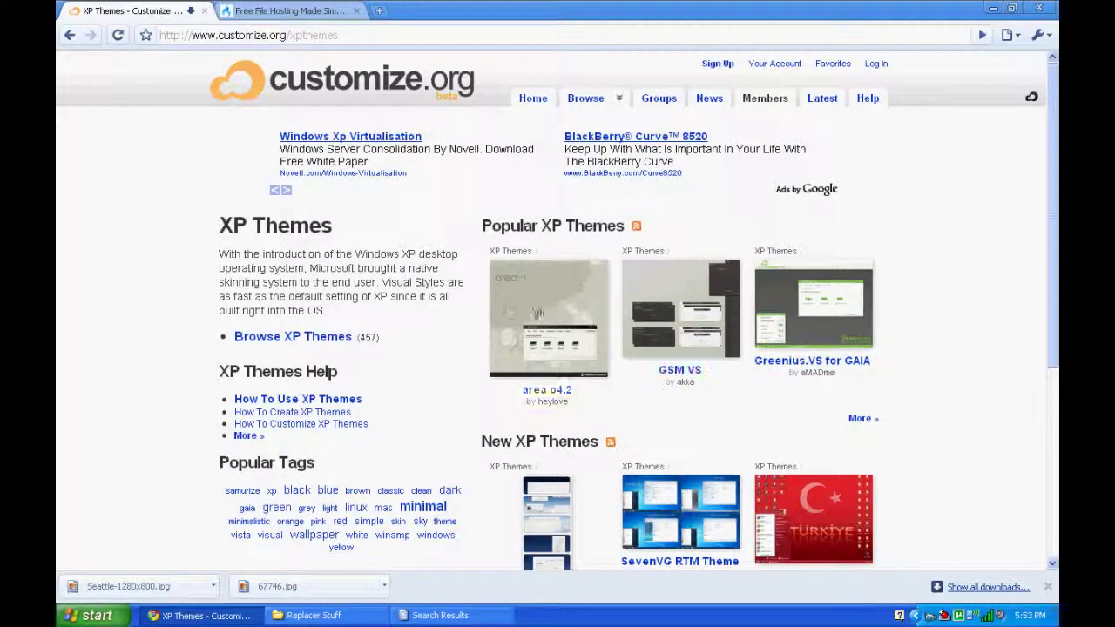
scroll(595, 375, down, 3)
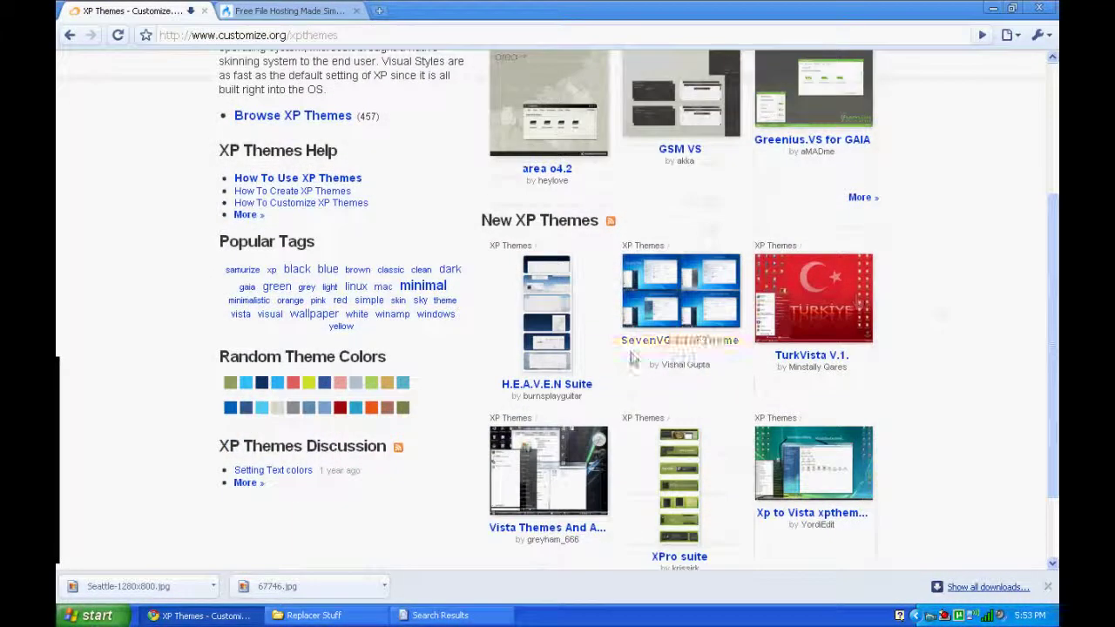
click(702, 309)
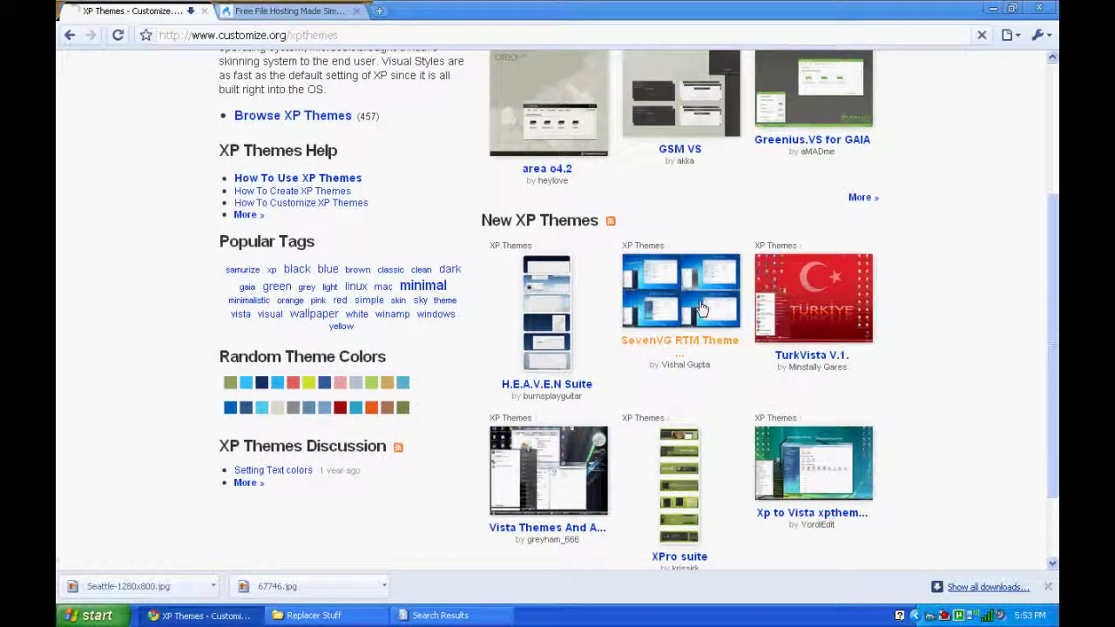
click(702, 308)
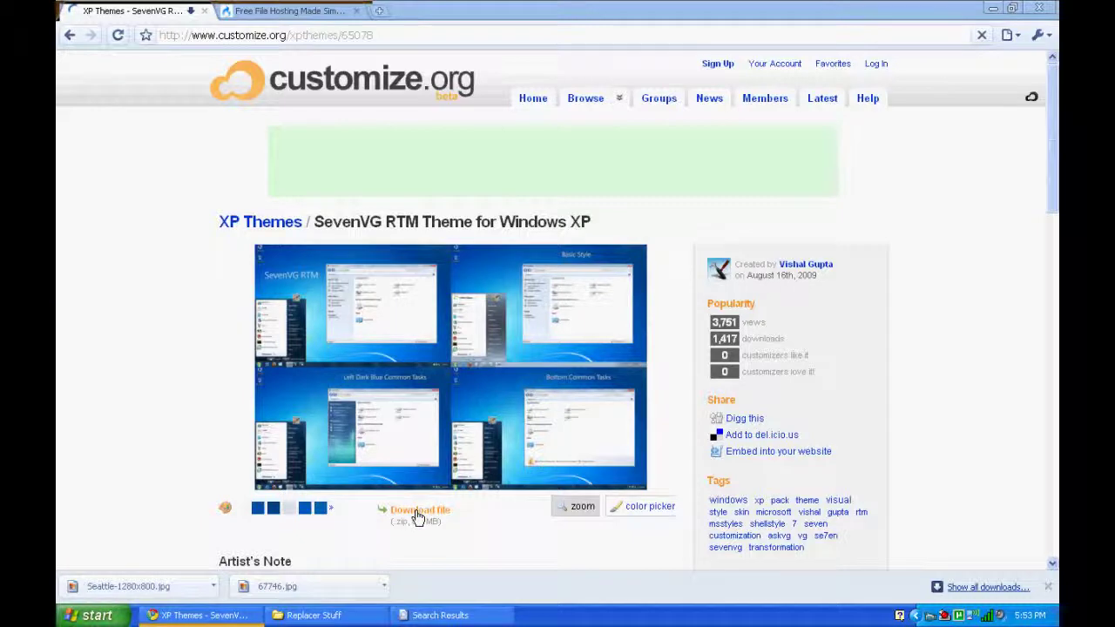
Minimize the browser and return the Explorer window to the Themes folder
click(993, 9)
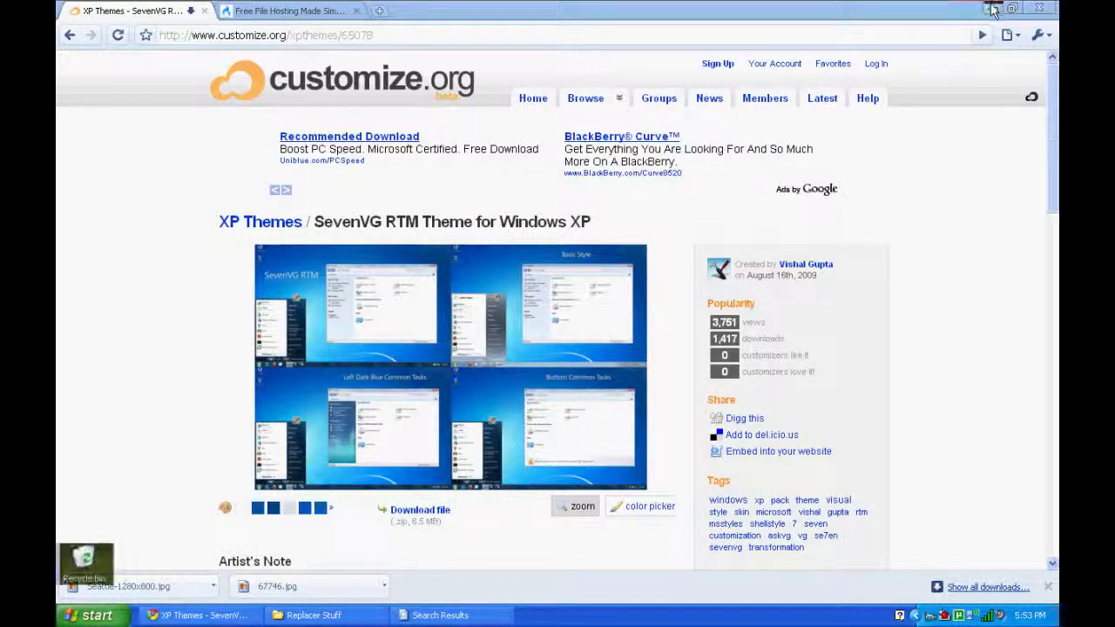
click(336, 617)
click(154, 127)
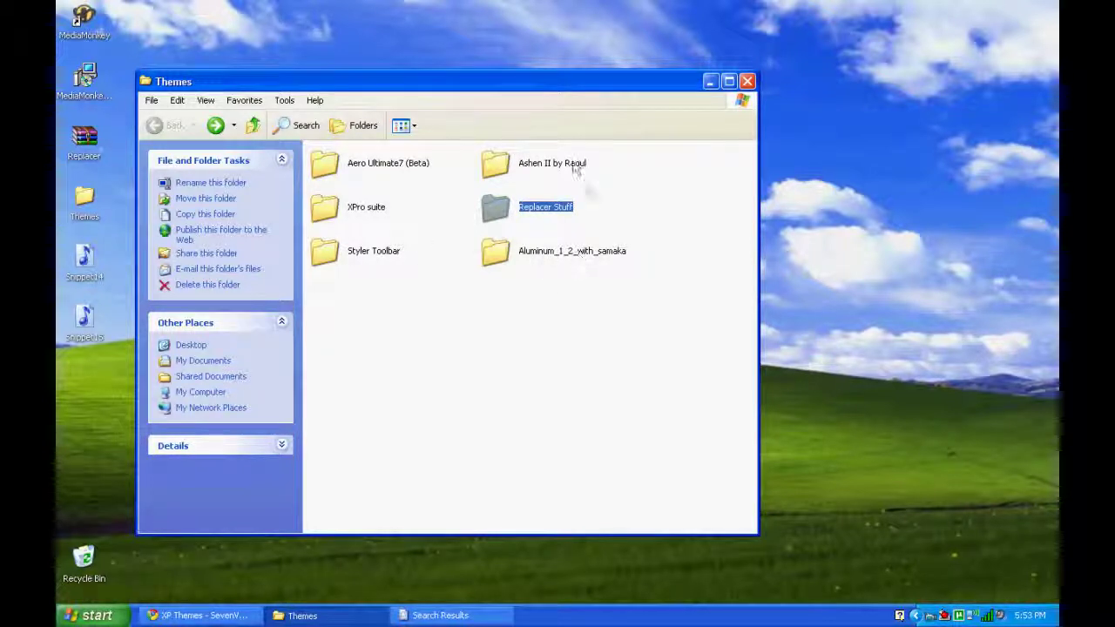
click(529, 258)
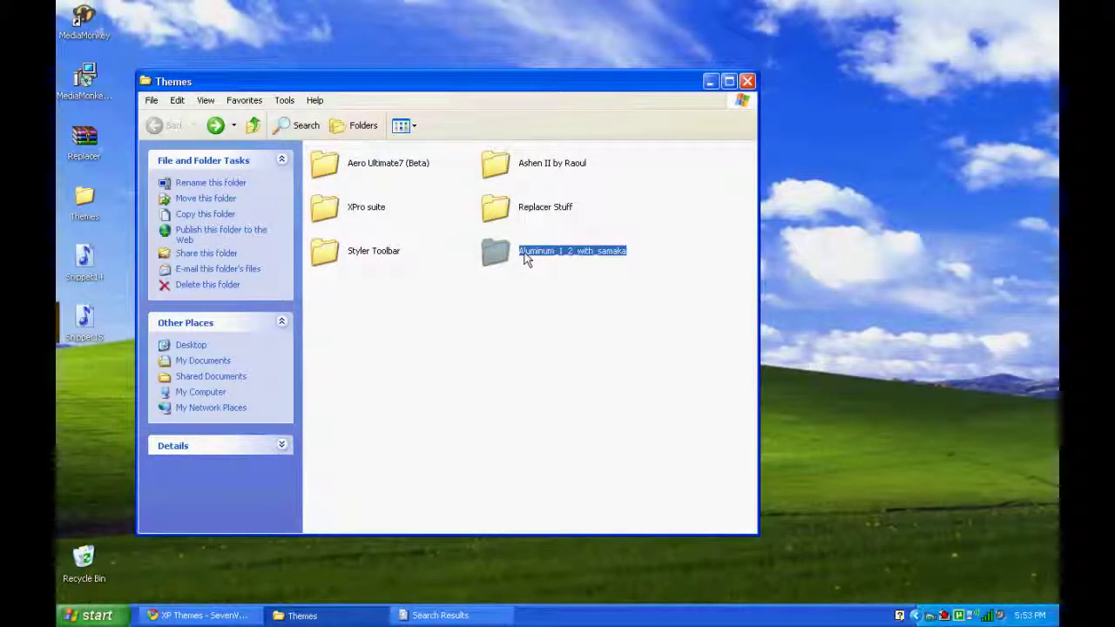
drag(541, 81, 626, 69)
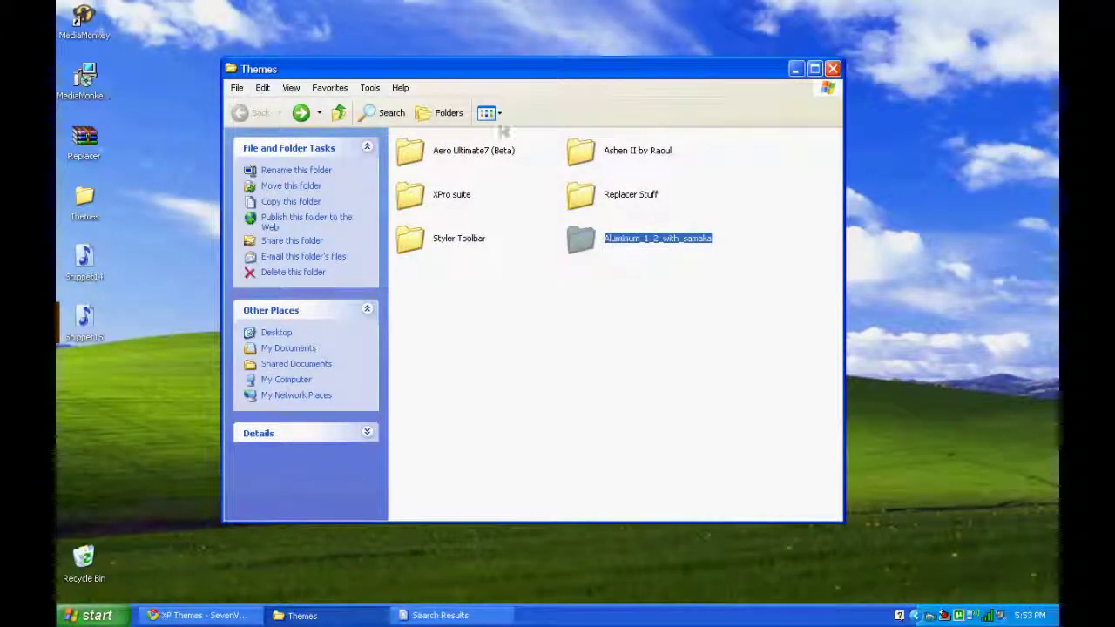
drag(384, 80, 346, 81)
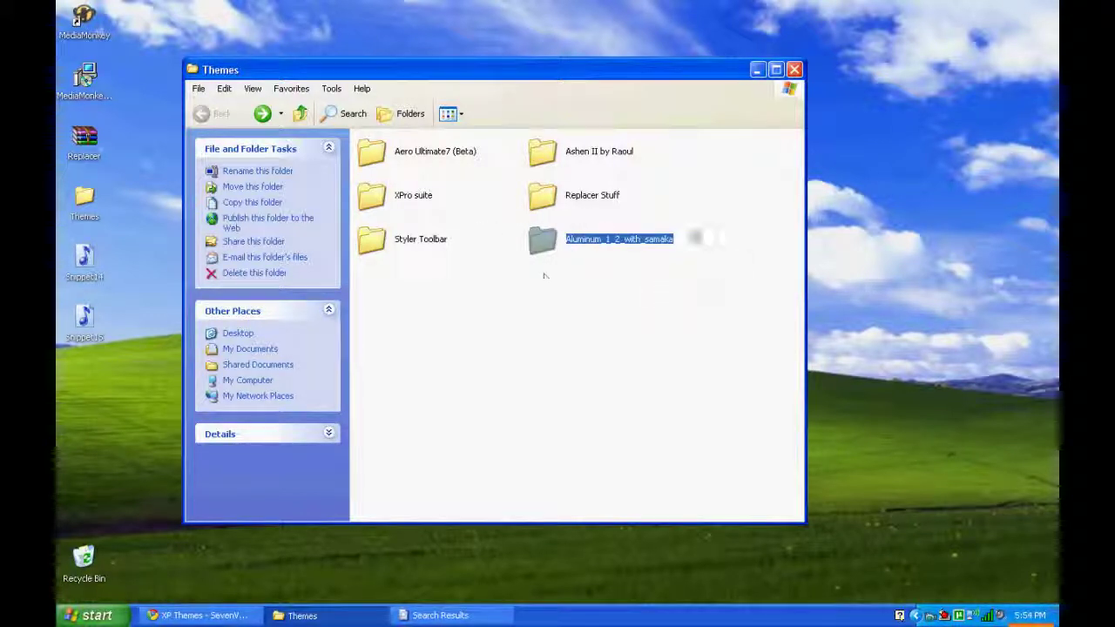
click(586, 199)
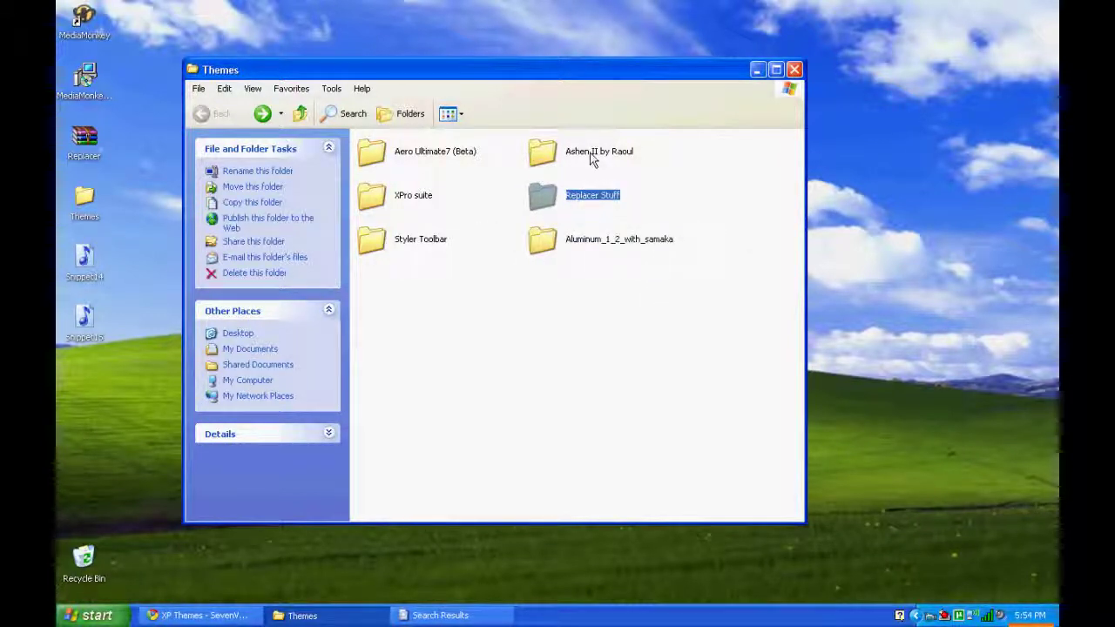
click(592, 154)
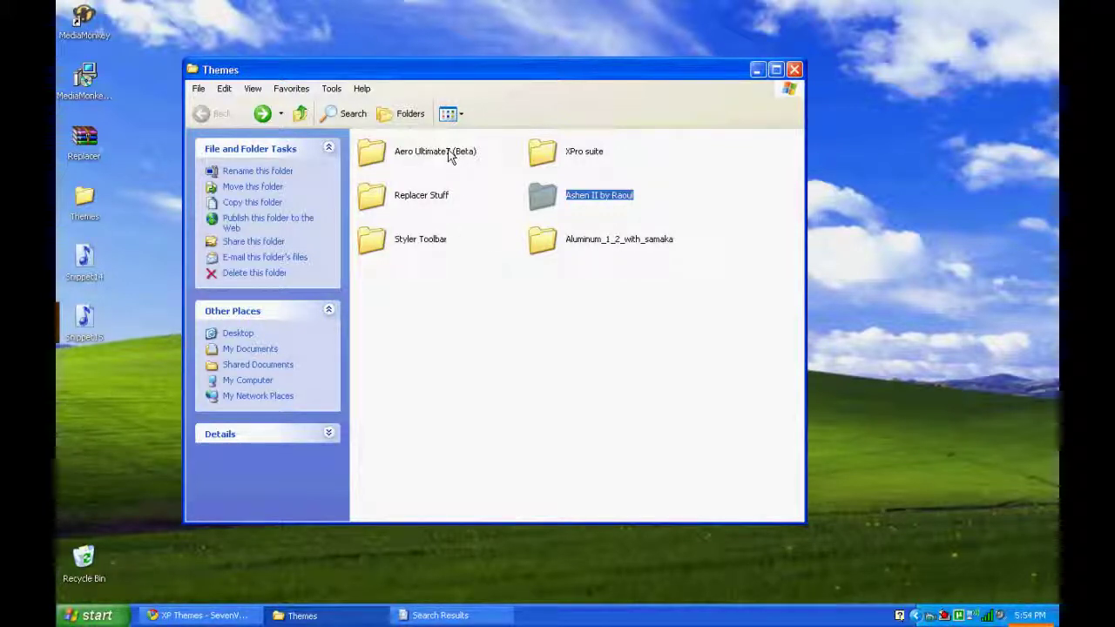
double_click(542, 239)
key(BackSpace)
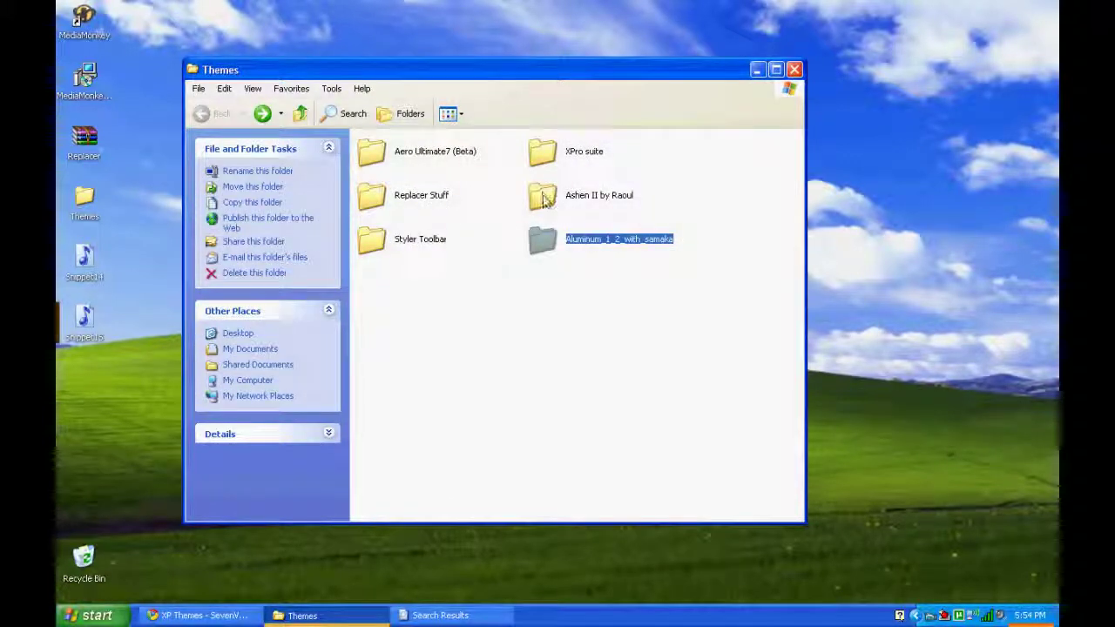
double_click(542, 197)
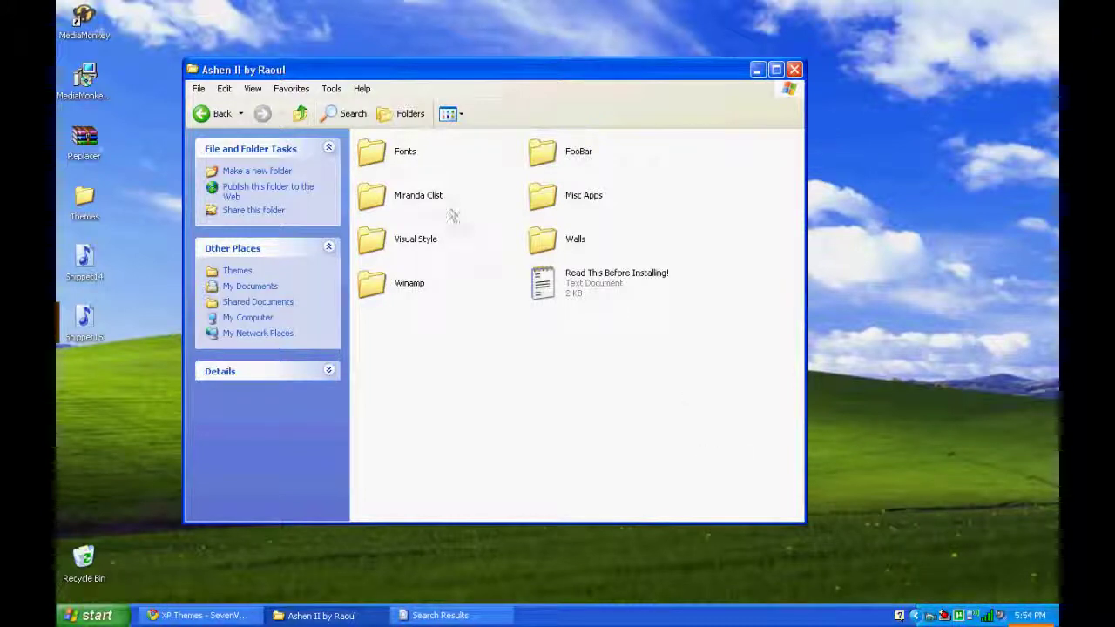
Peek into Ashen II's Fonts folder, then open Visual Style and load AshenII.msstyles
double_click(402, 153)
key(BackSpace)
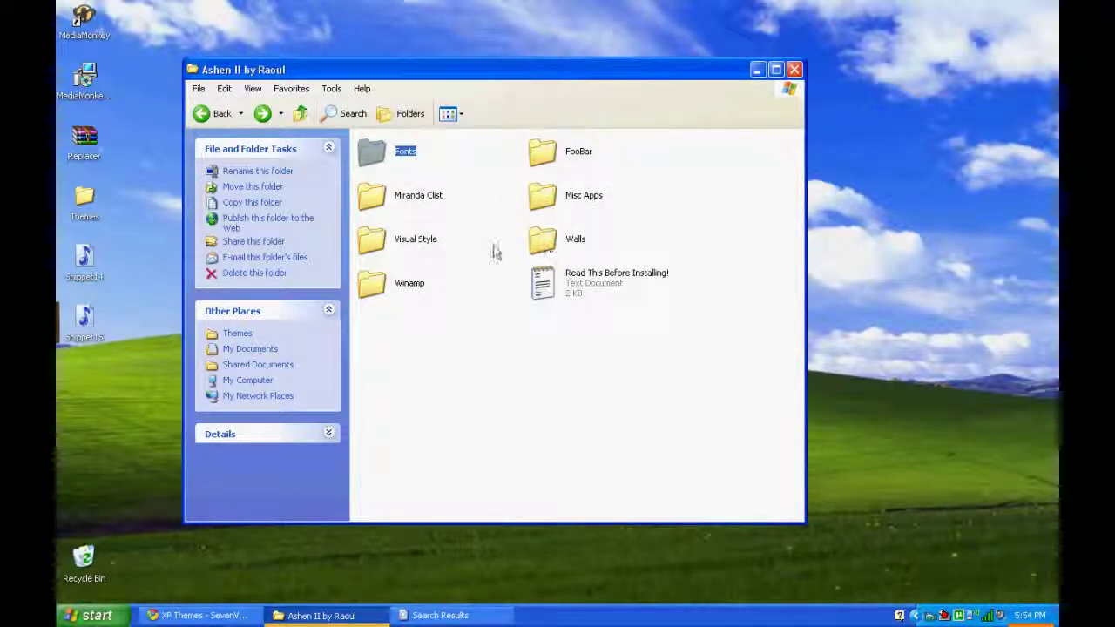
double_click(372, 239)
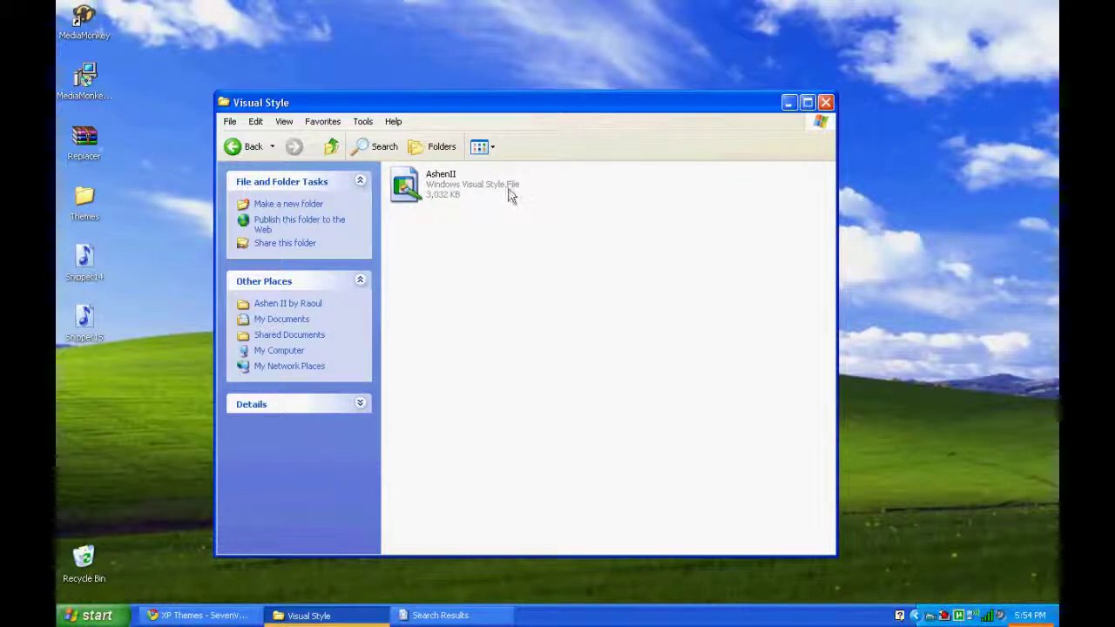
double_click(449, 178)
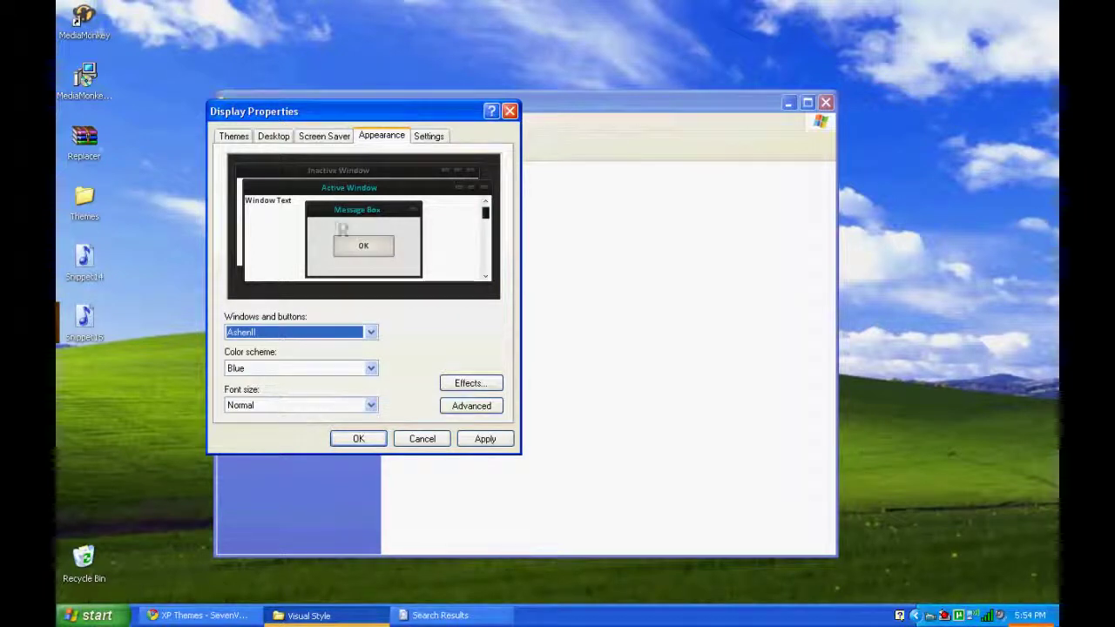
Apply AshenII with the Blue2Cmp colour scheme and close Display Properties
click(318, 368)
click(316, 398)
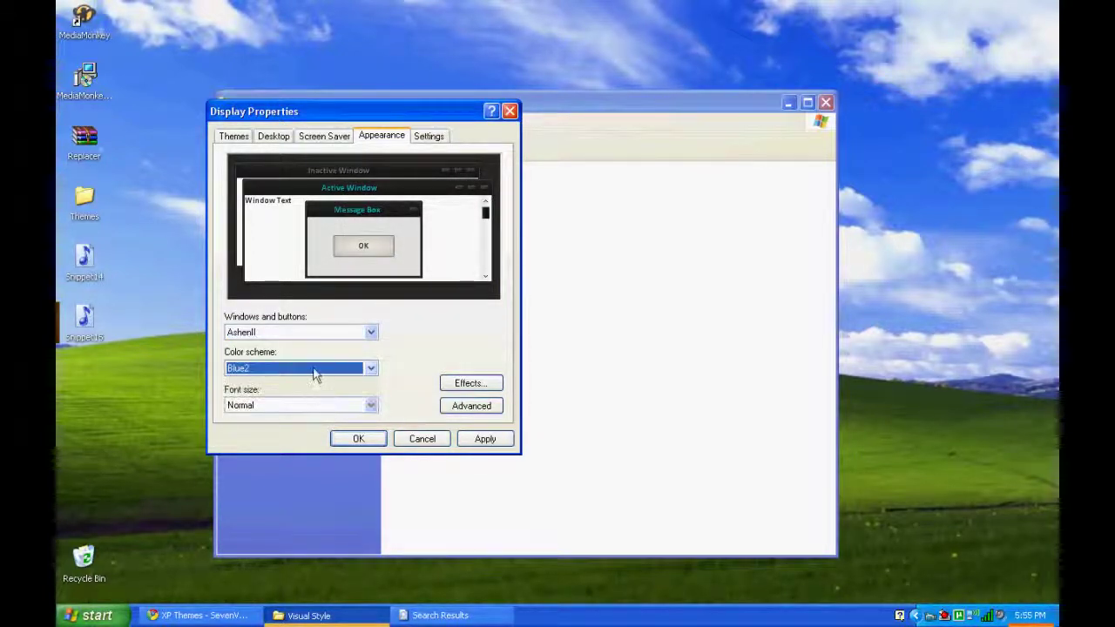
click(314, 370)
click(295, 403)
click(301, 332)
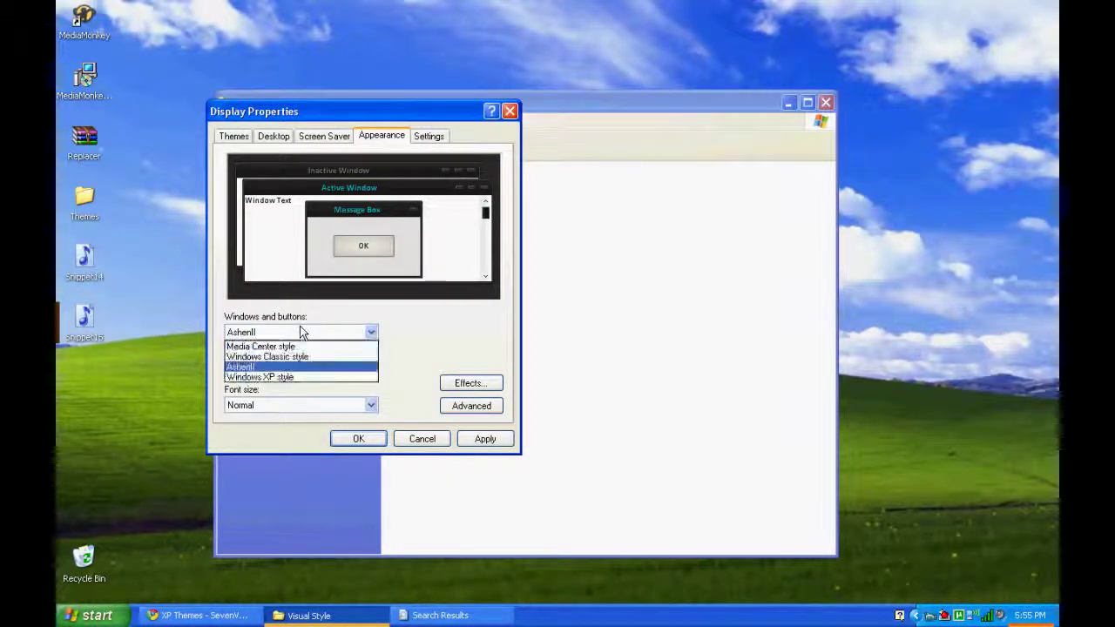
click(301, 331)
click(485, 441)
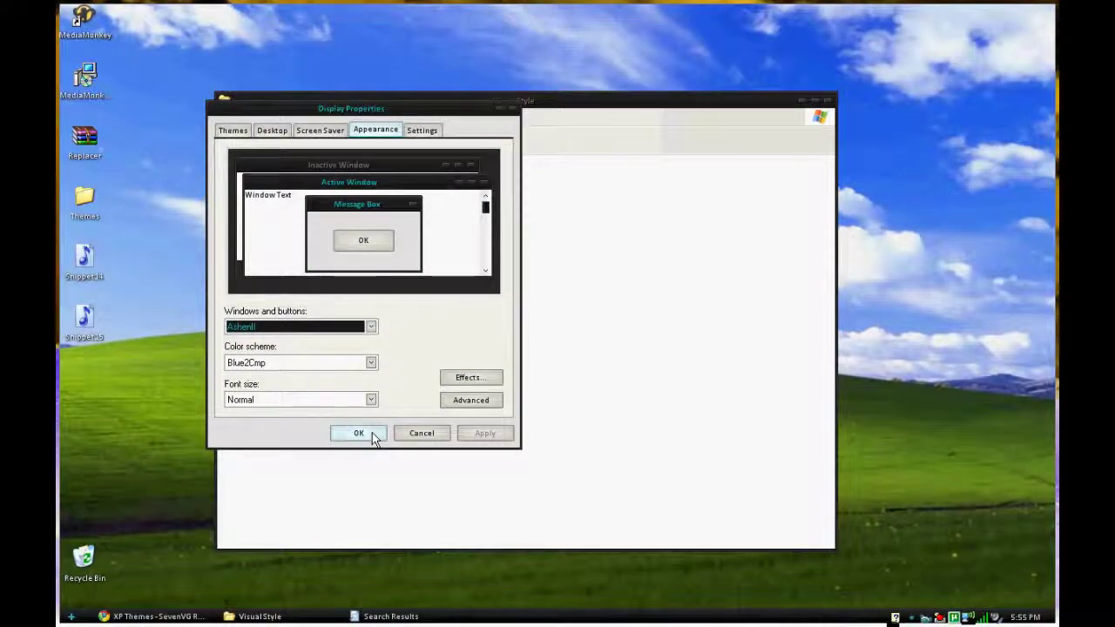
click(372, 436)
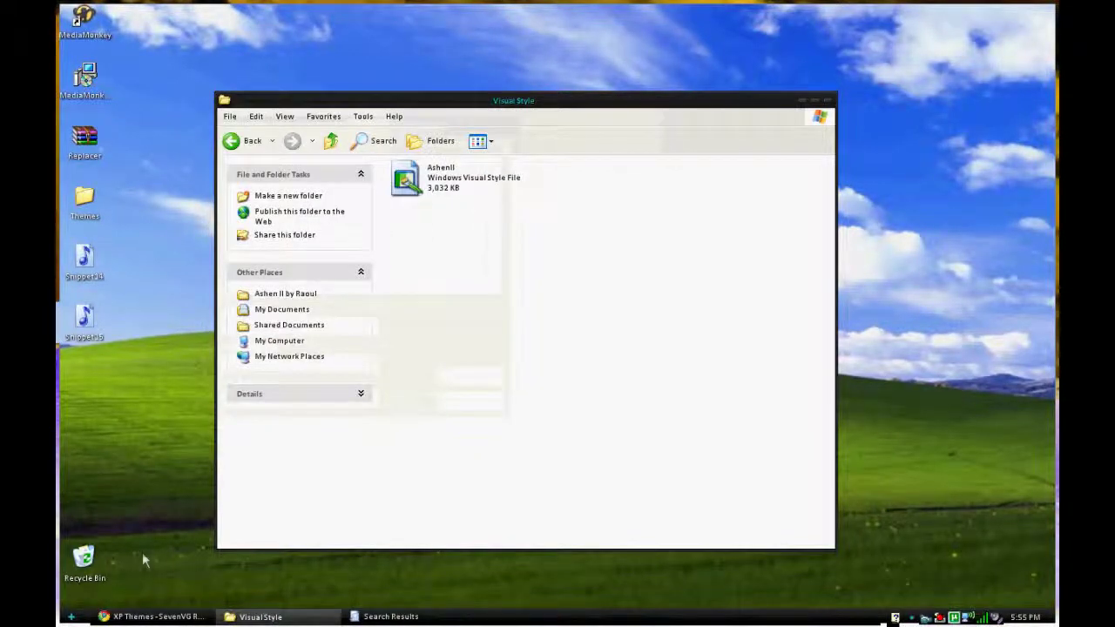
Check the new AshenII look on the Start menu and reposition the Visual Style window
click(73, 617)
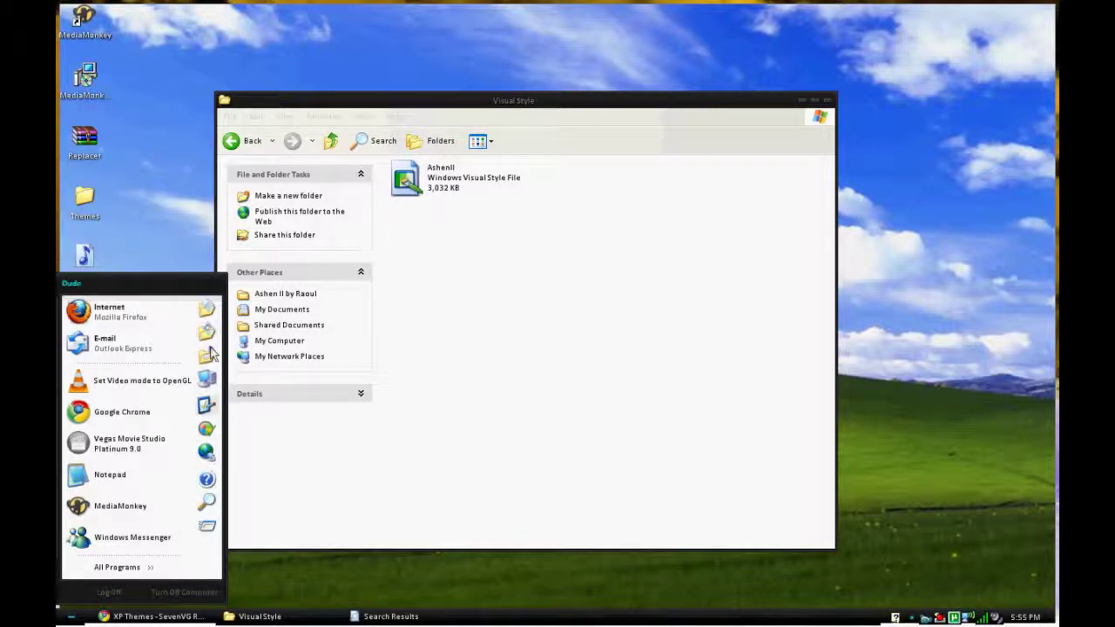
click(75, 618)
drag(532, 105, 480, 102)
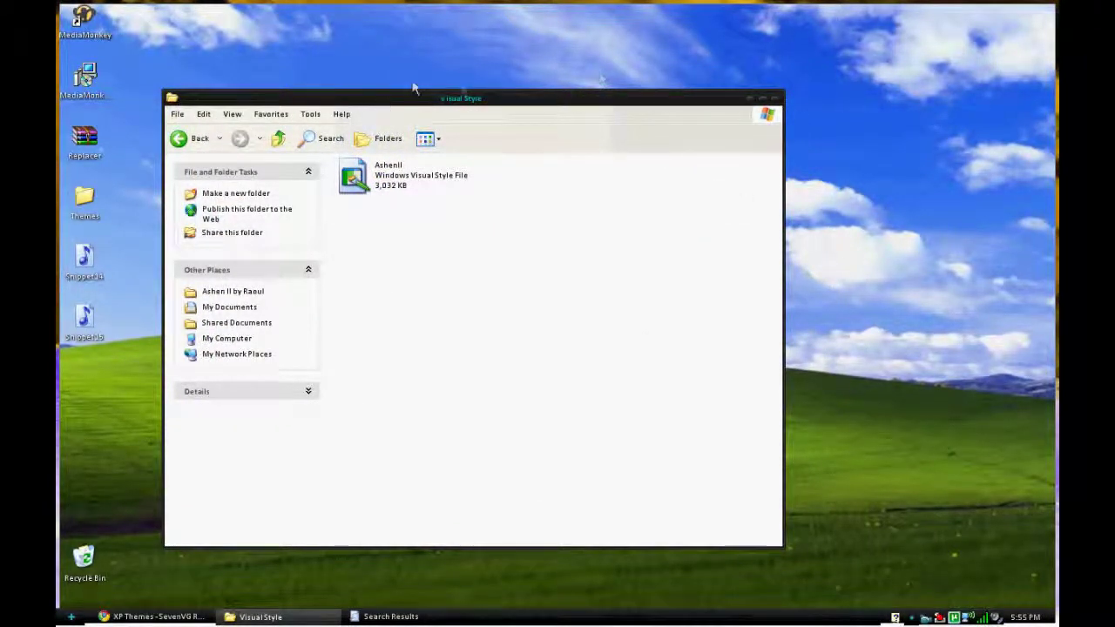
drag(423, 103, 491, 82)
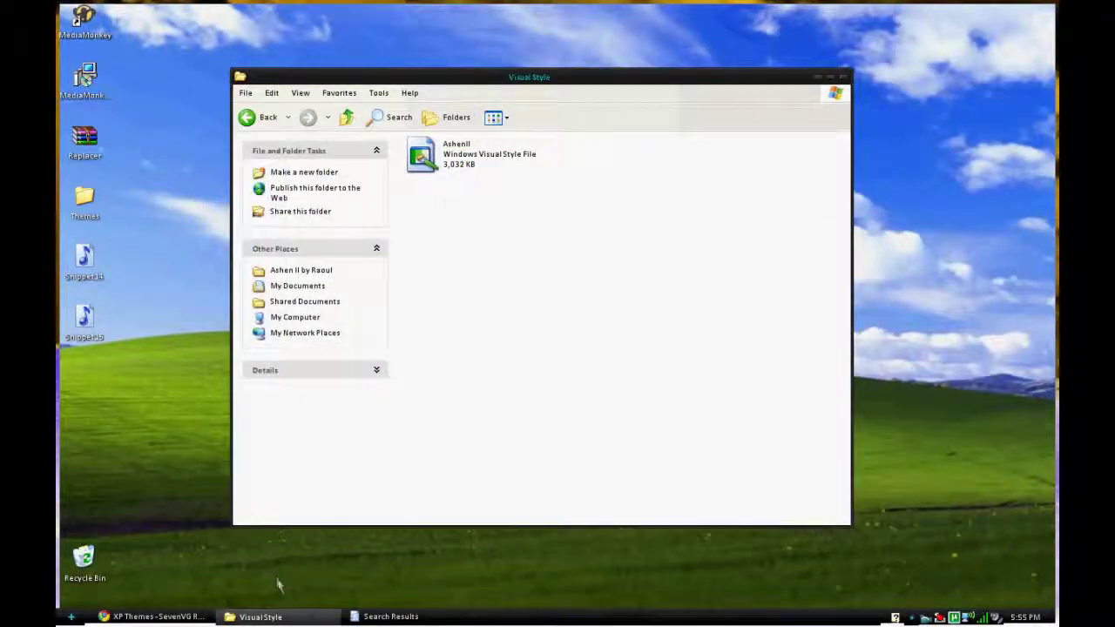
Go back to the Themes folder and open XPro suite
click(260, 116)
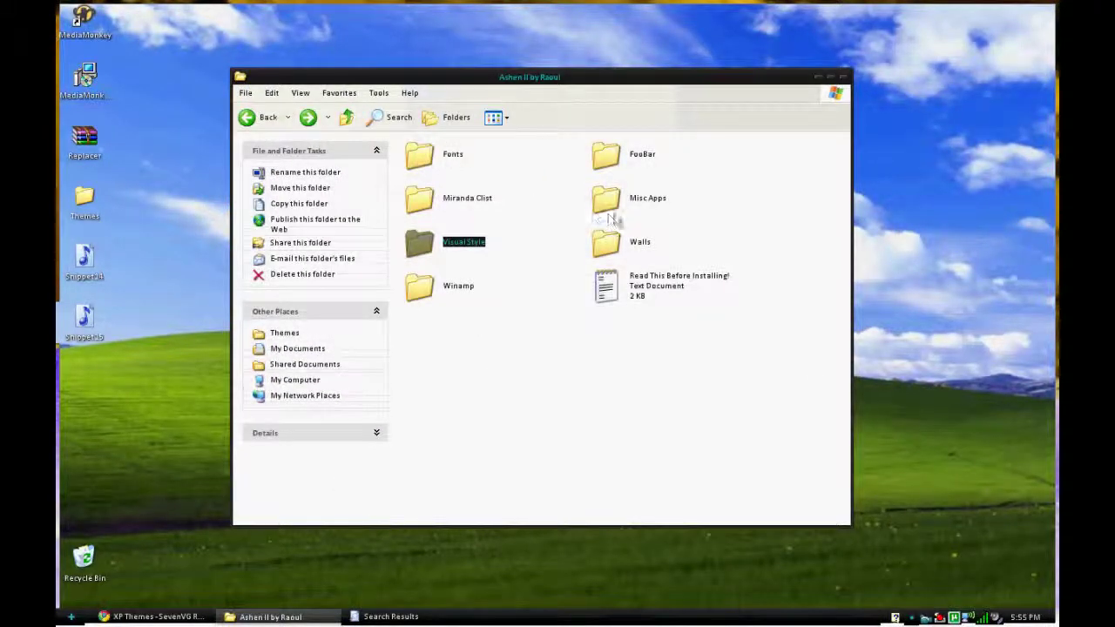
click(253, 117)
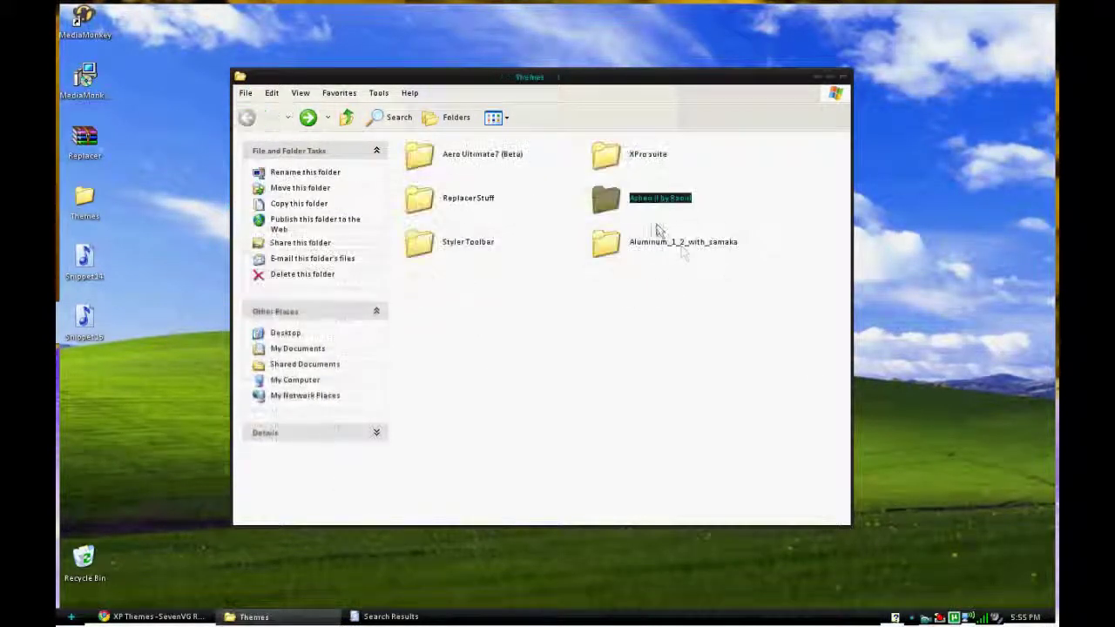
double_click(453, 158)
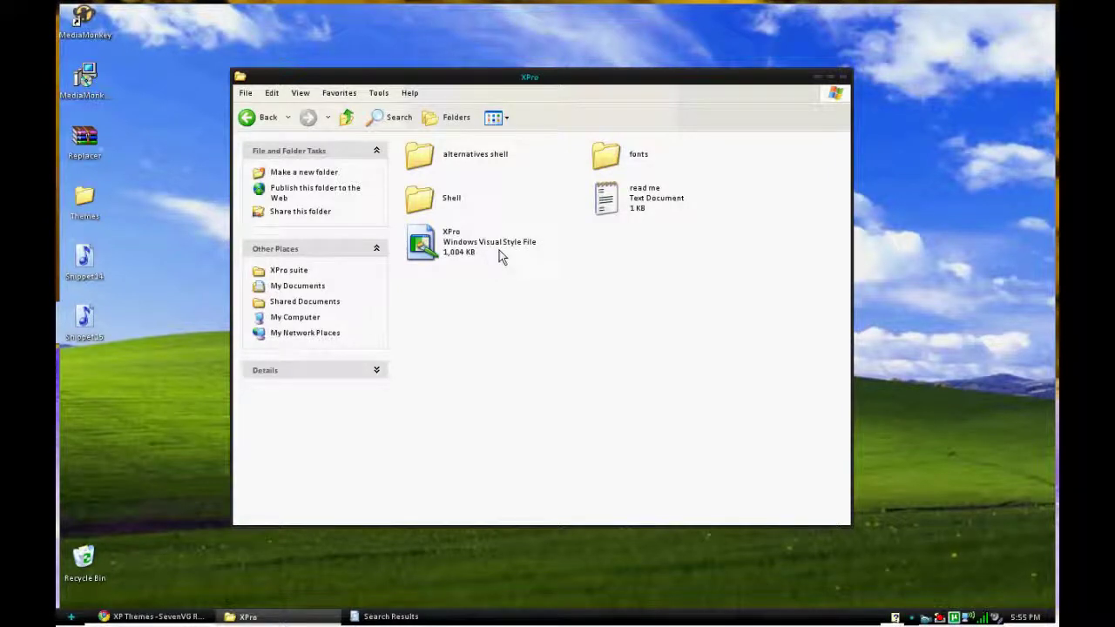
Apply the XPro visual style with the normal colour scheme and calibri bold caps font size
double_click(485, 244)
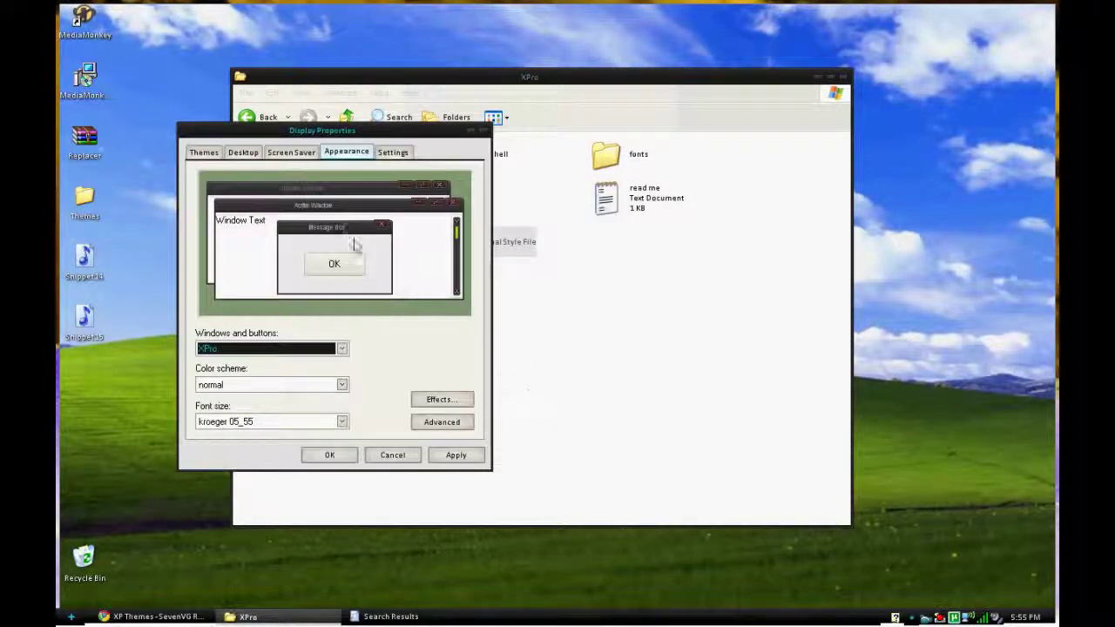
click(288, 384)
click(284, 394)
click(275, 422)
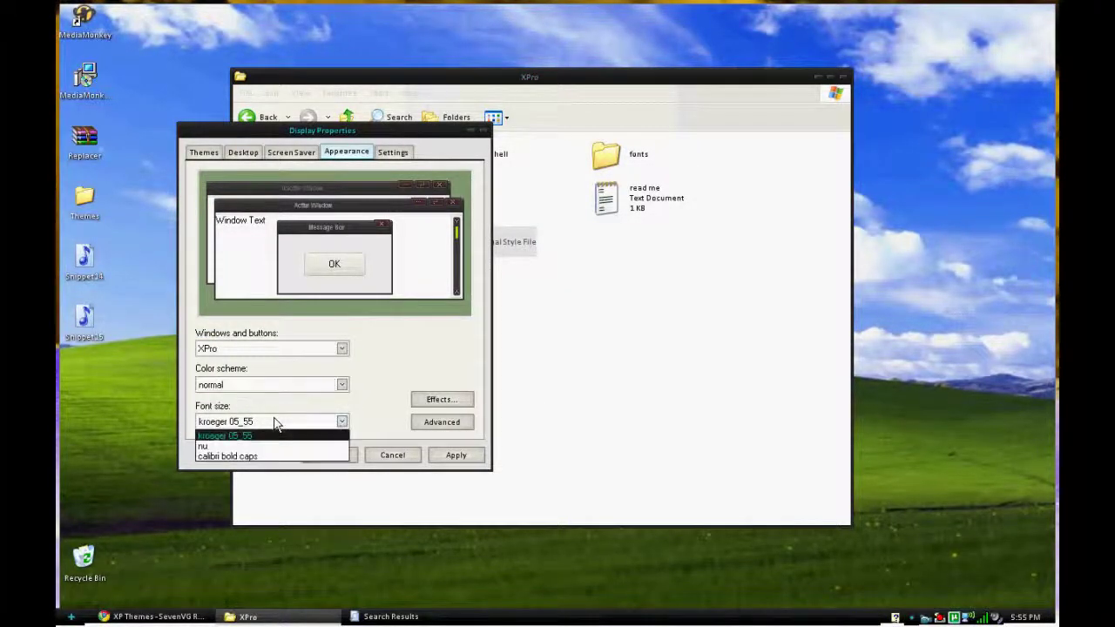
click(257, 456)
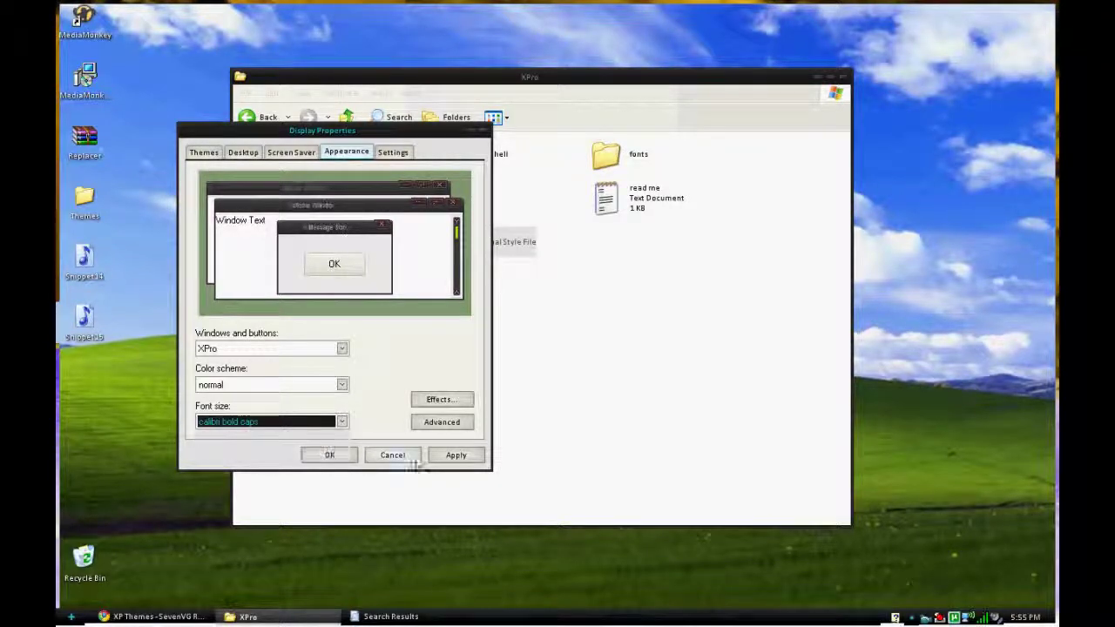
click(456, 455)
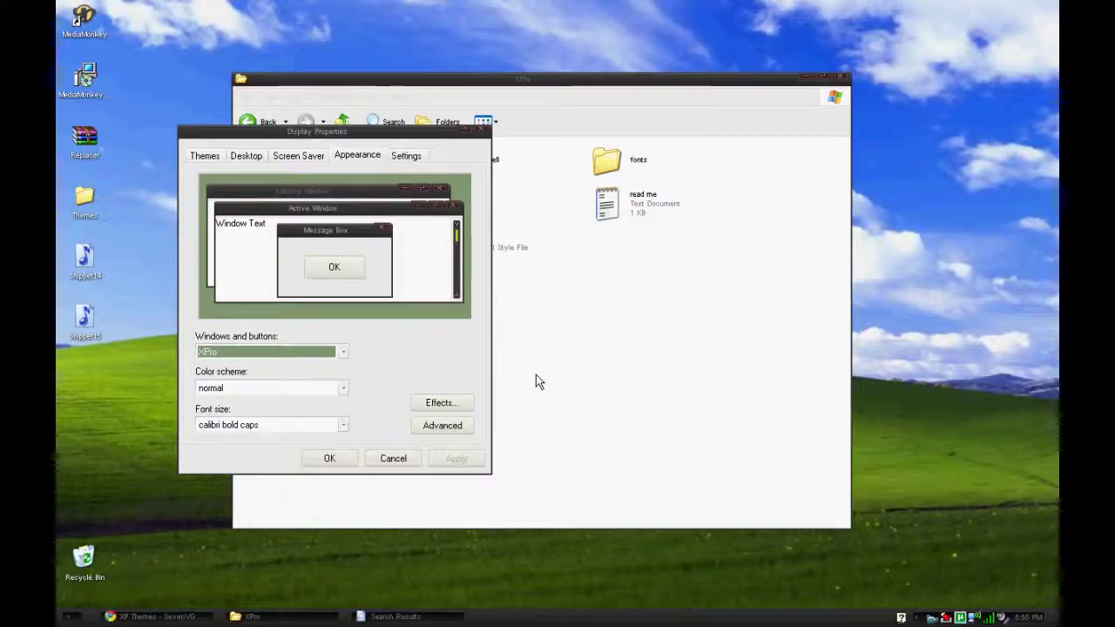
click(336, 460)
click(71, 617)
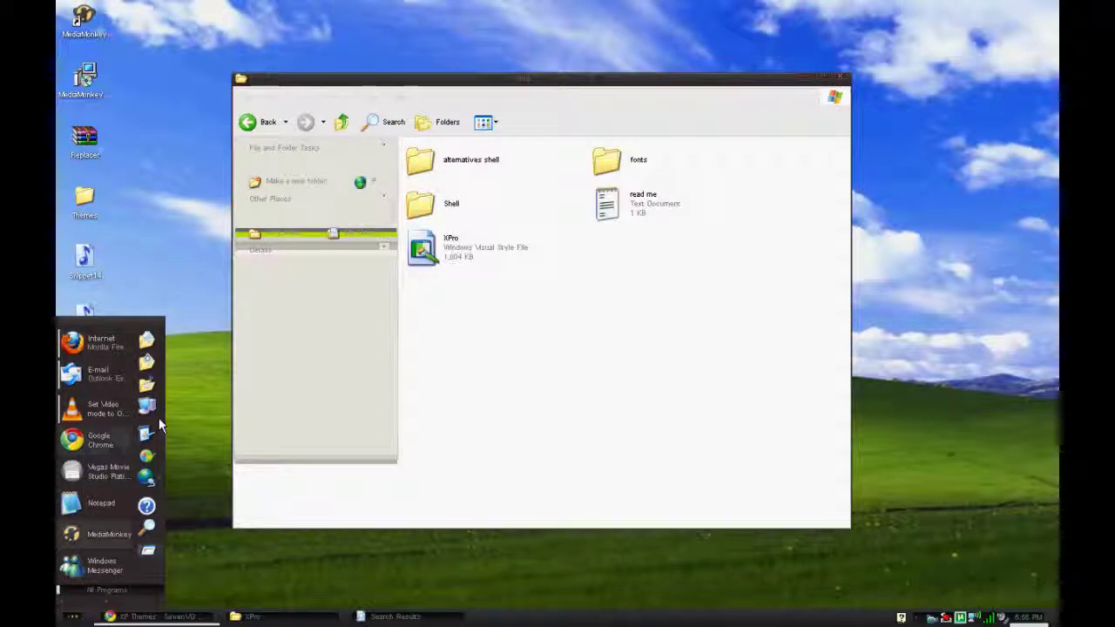
click(72, 617)
Choose the Aluminum_2 theme in the desktop's Display Properties and apply it
key(alt+Left)
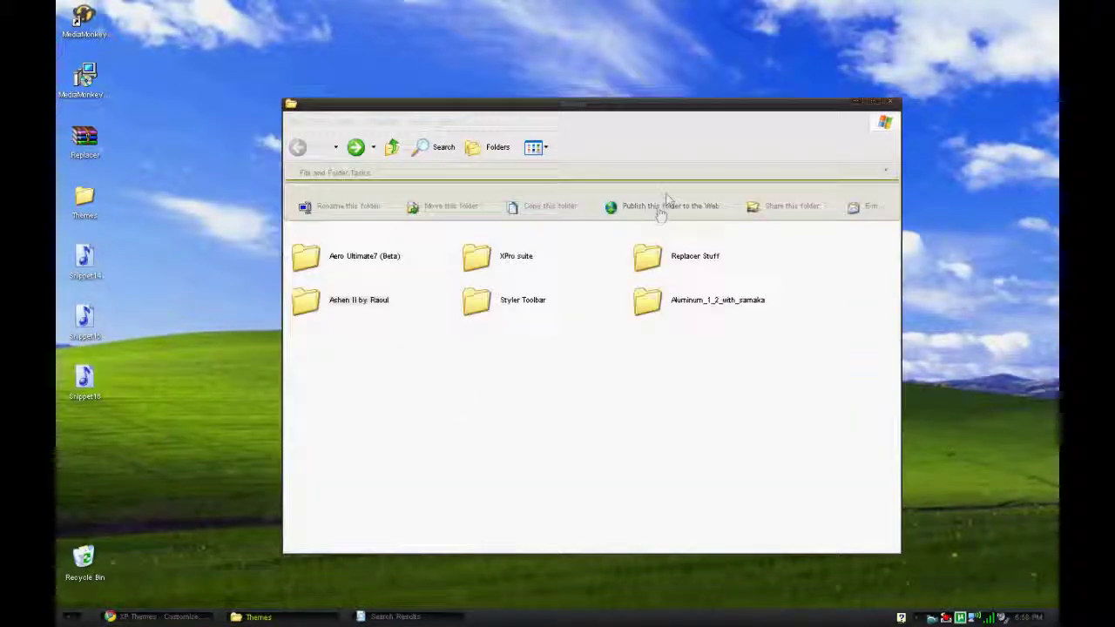
drag(604, 113, 647, 103)
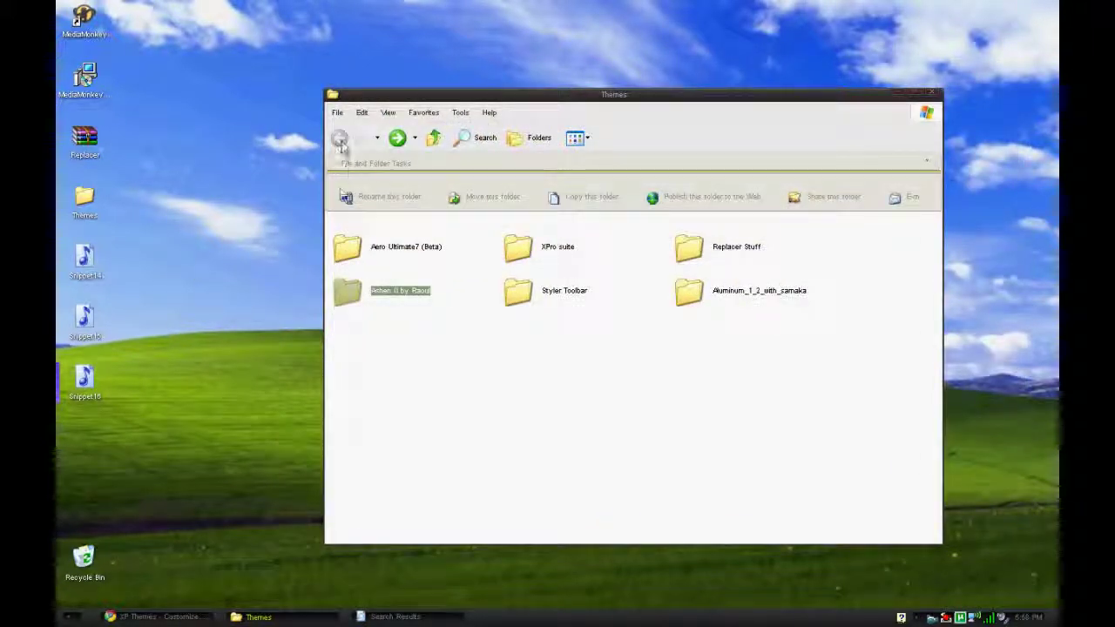
right_click(236, 305)
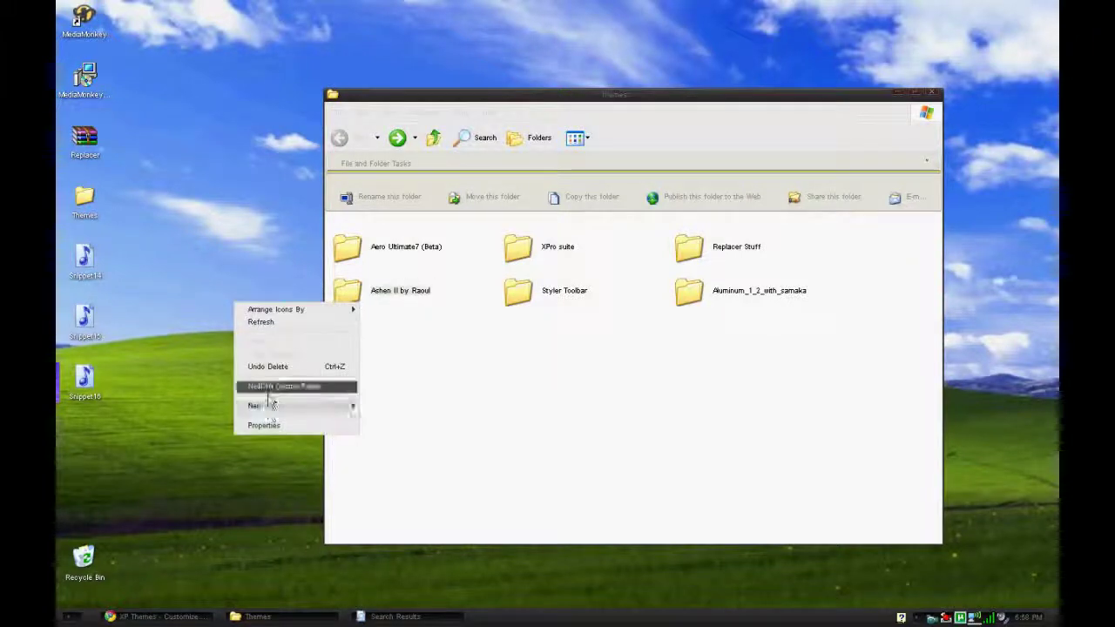
click(267, 425)
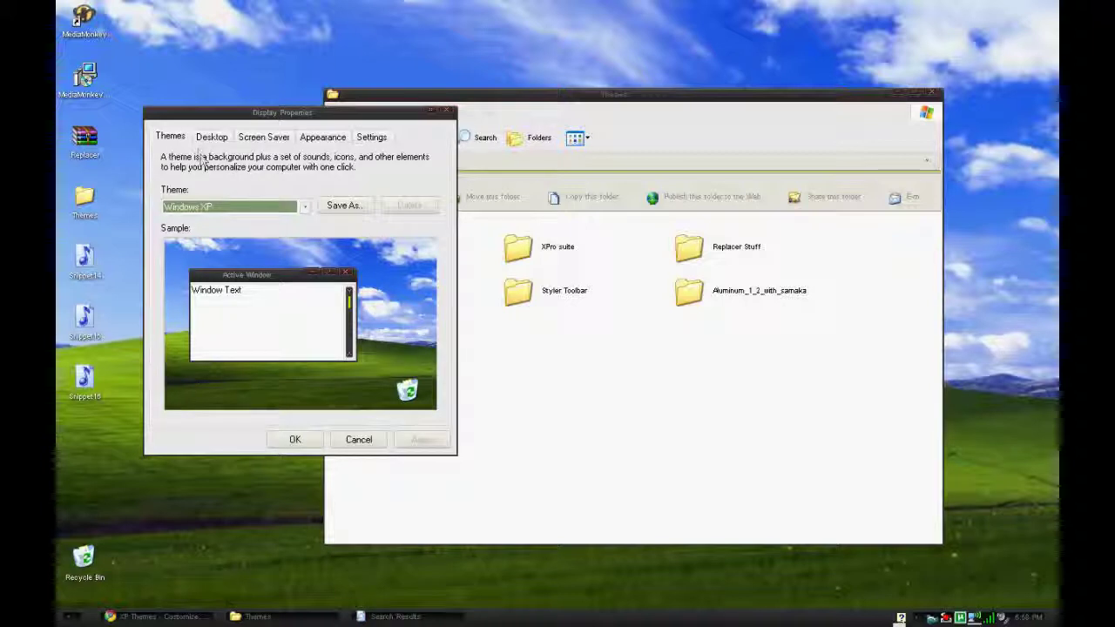
click(240, 209)
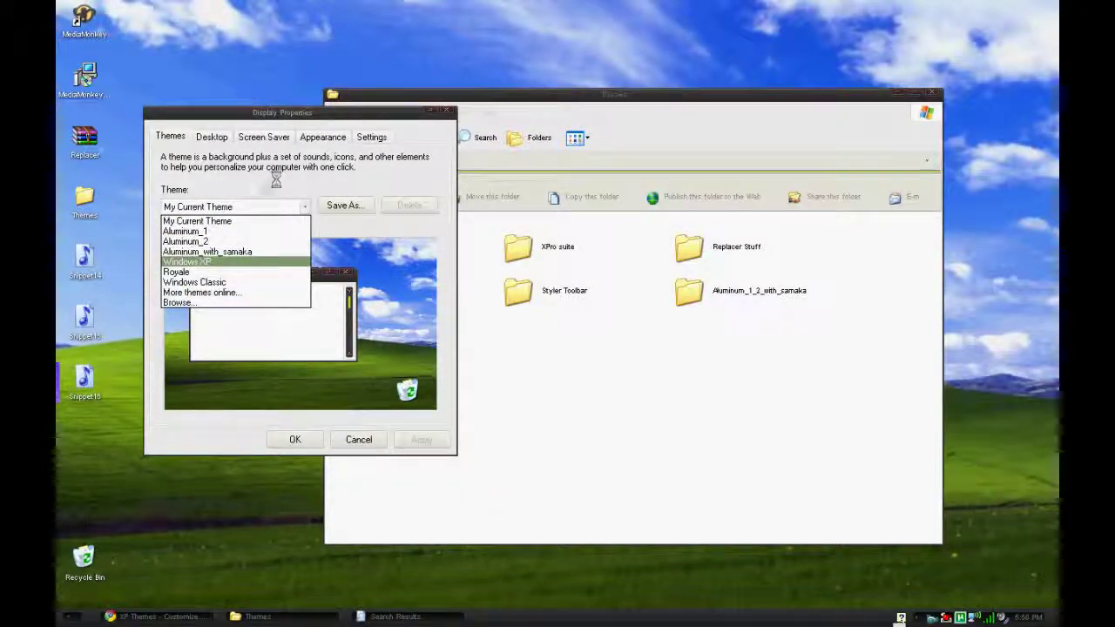
click(250, 241)
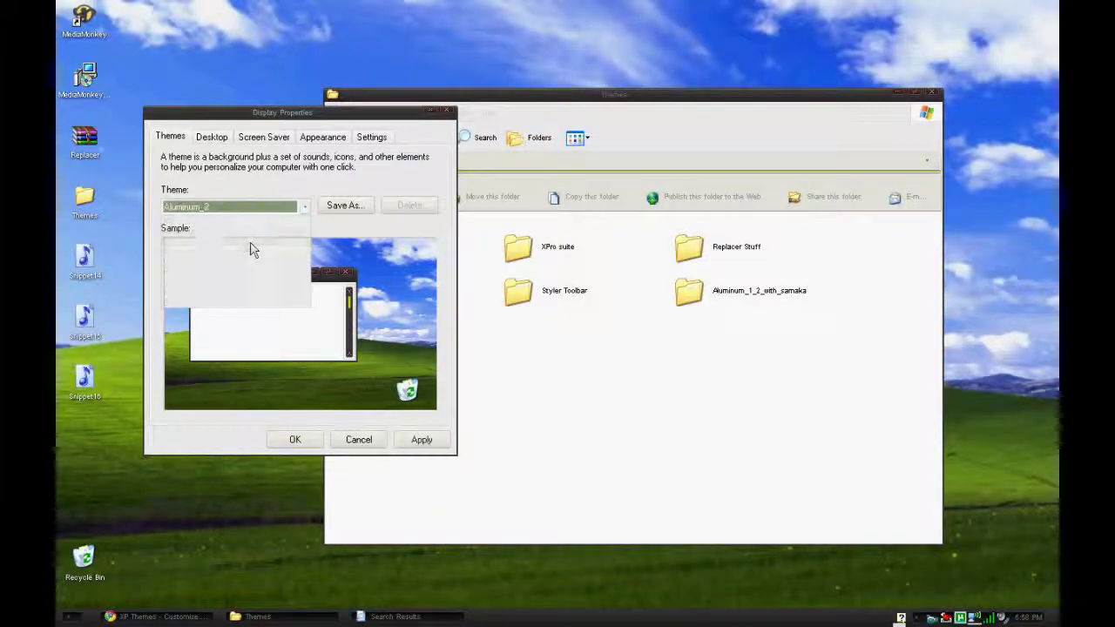
click(422, 439)
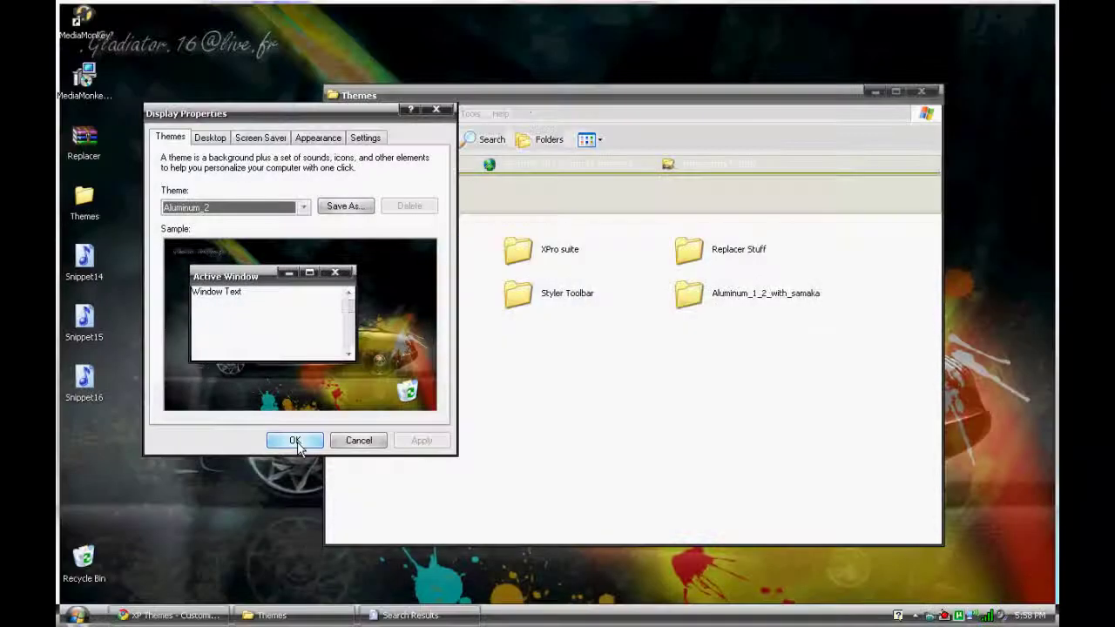
click(294, 440)
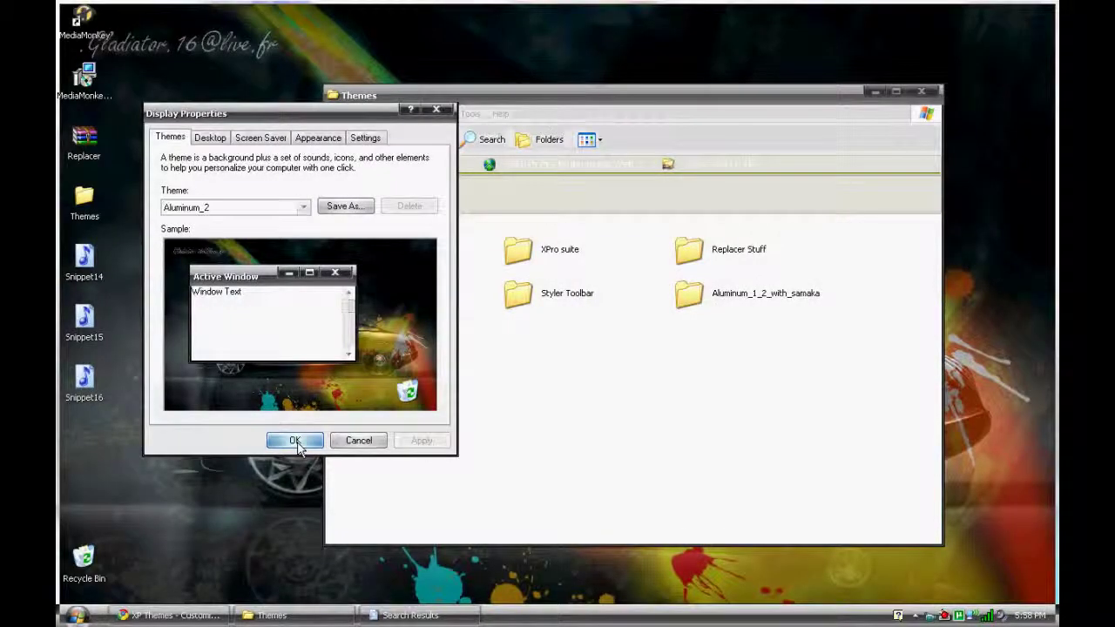
Close the Themes window and open My Documents from the Start menu
drag(462, 98, 362, 97)
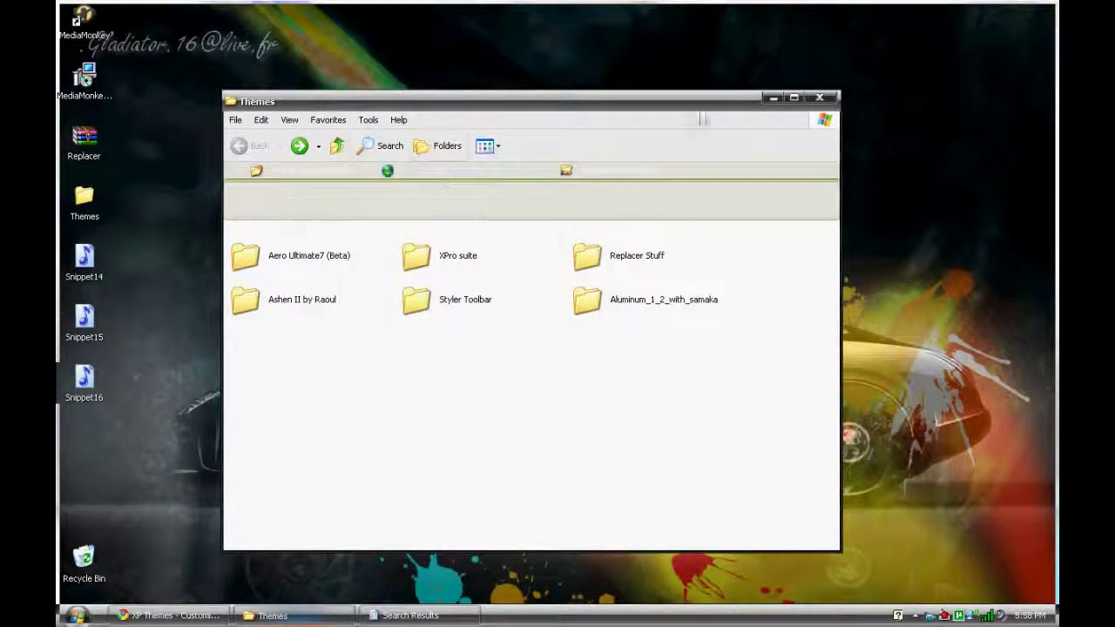
click(820, 91)
click(76, 616)
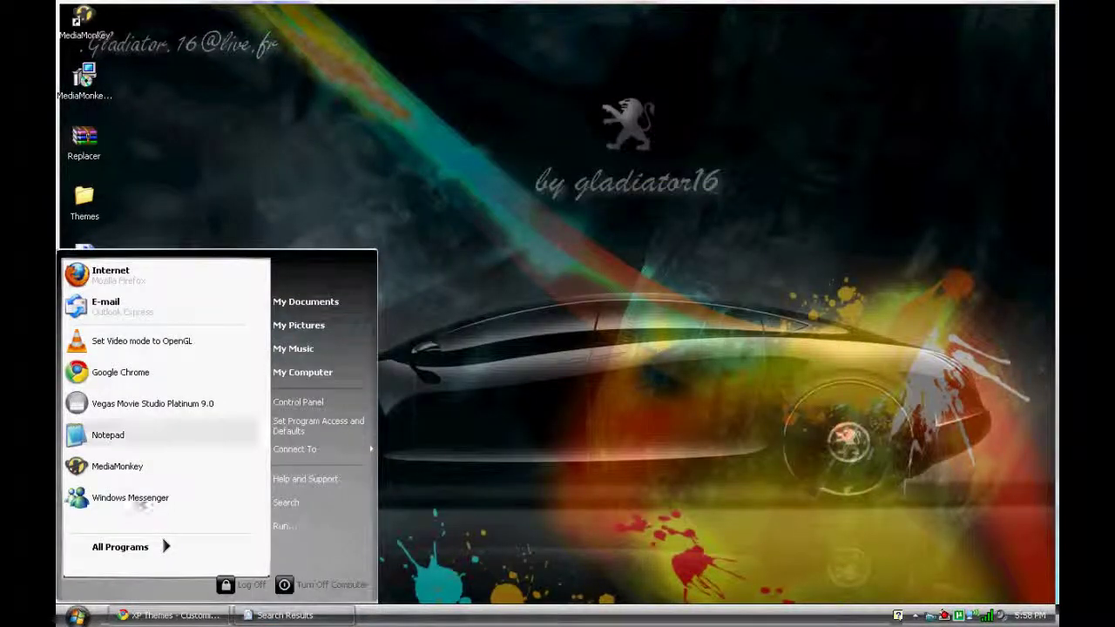
click(550, 305)
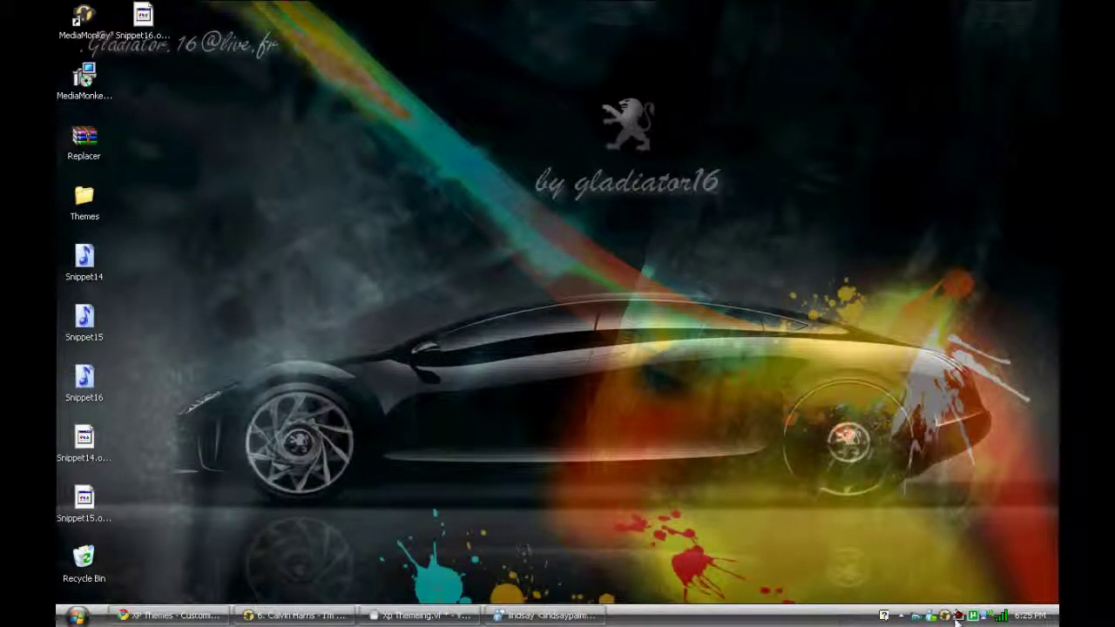
click(77, 616)
click(306, 299)
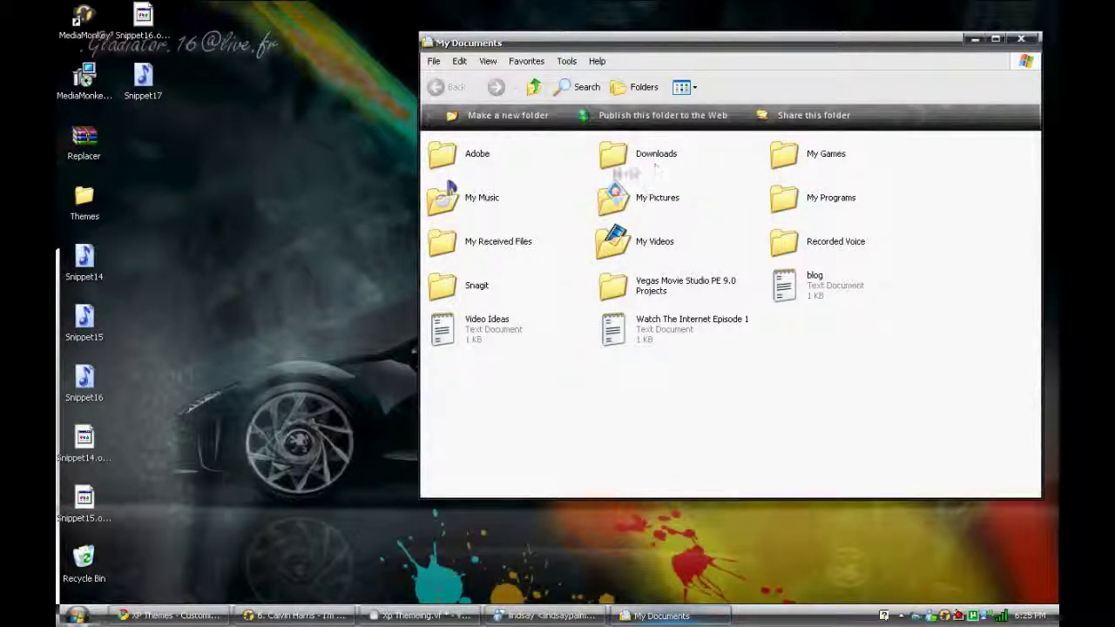
Minimize My Documents and open the Themes > XPro suite > XPro > fonts folder
double_click(87, 198)
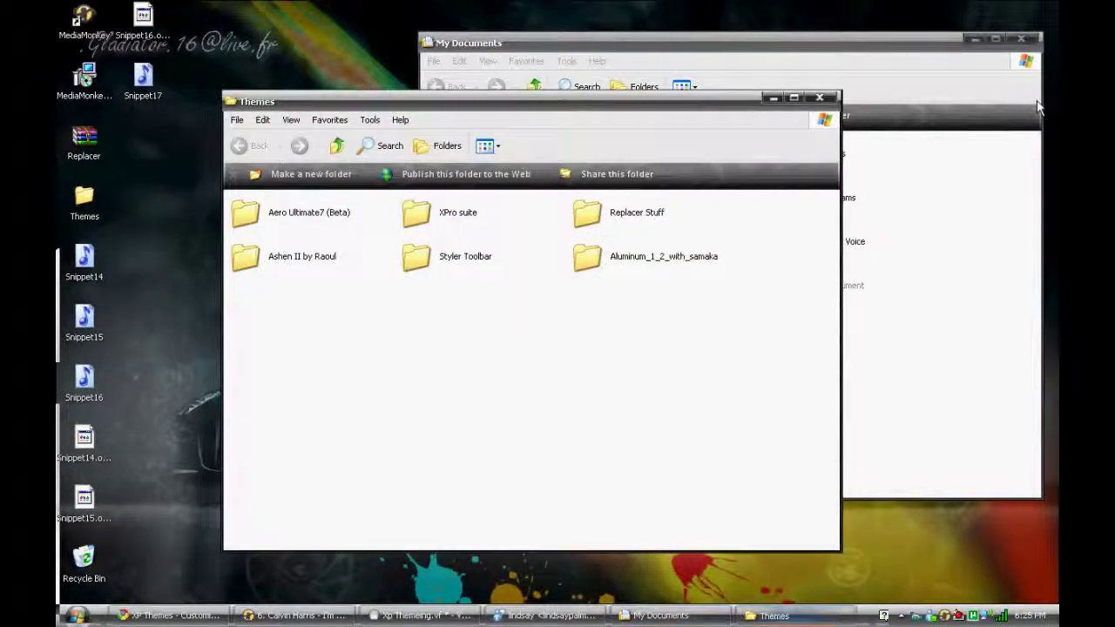
click(975, 38)
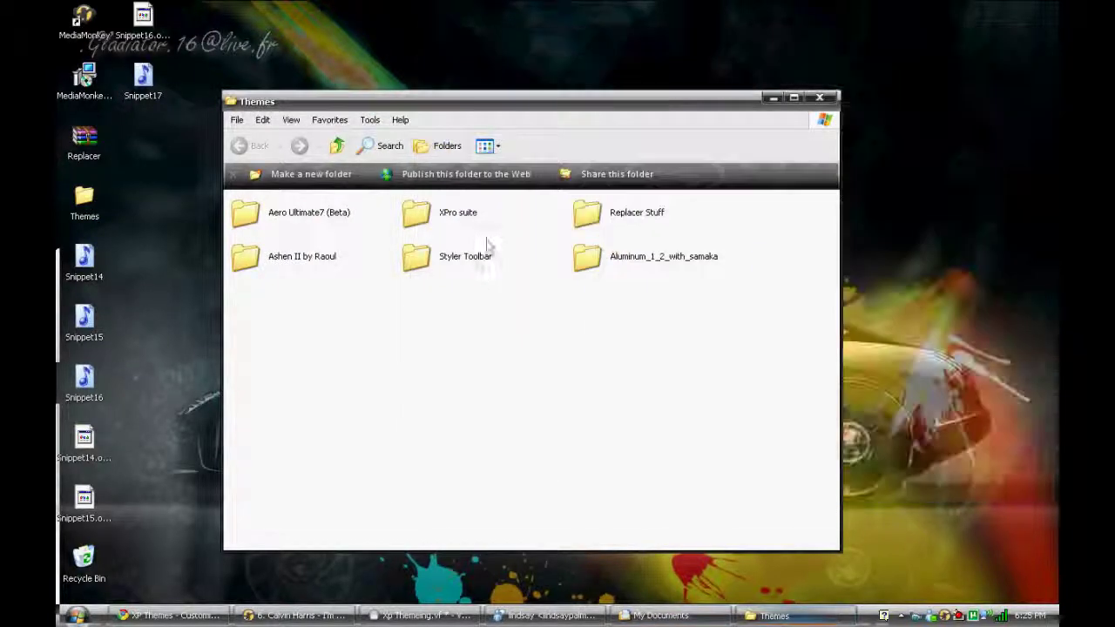
double_click(417, 216)
double_click(253, 213)
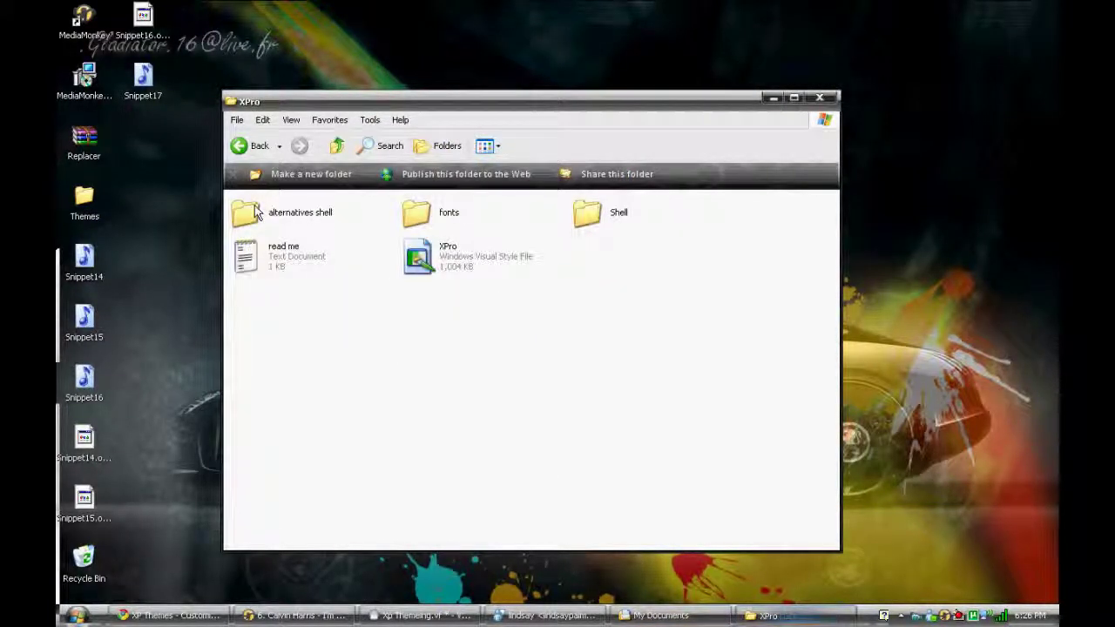
double_click(433, 216)
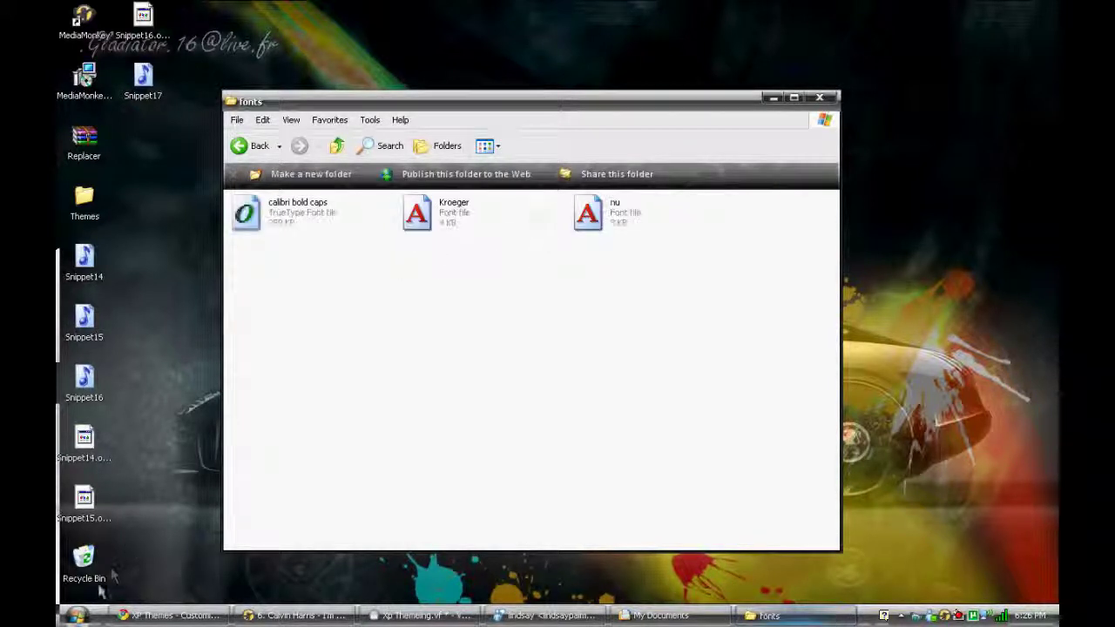
click(76, 615)
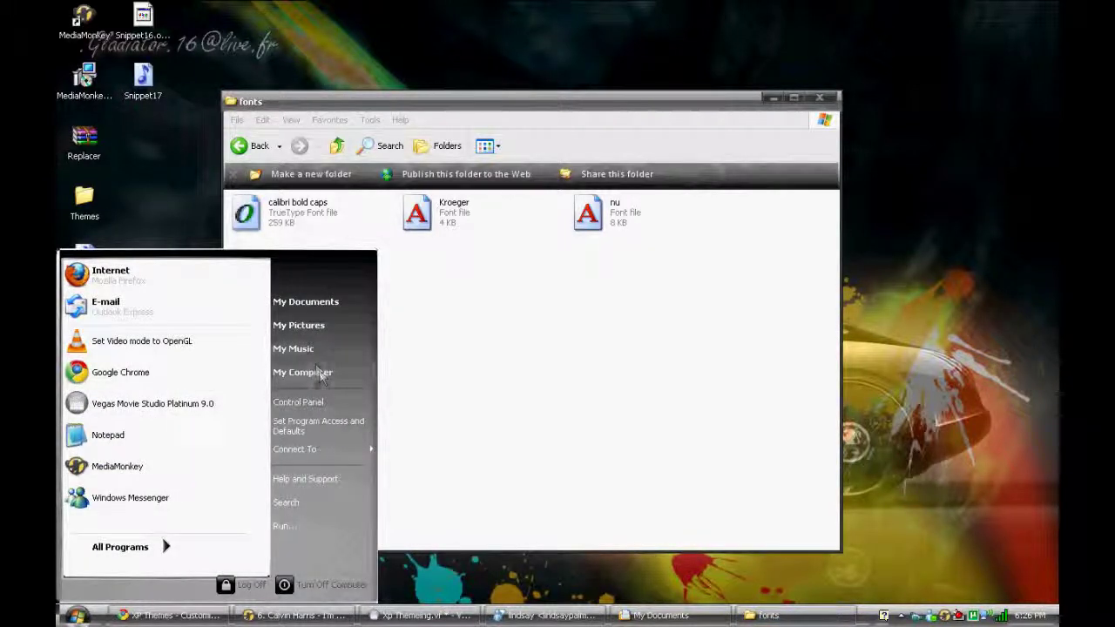
click(303, 372)
Open the C:\WINDOWS\Fonts folder beside the XPro fonts window
double_click(214, 316)
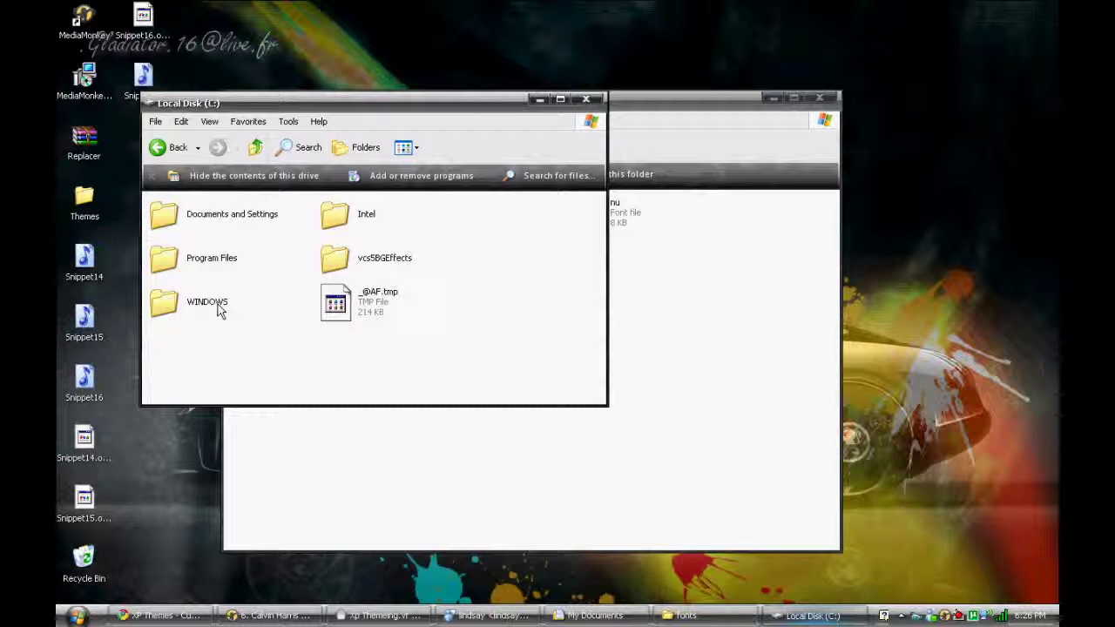
double_click(220, 311)
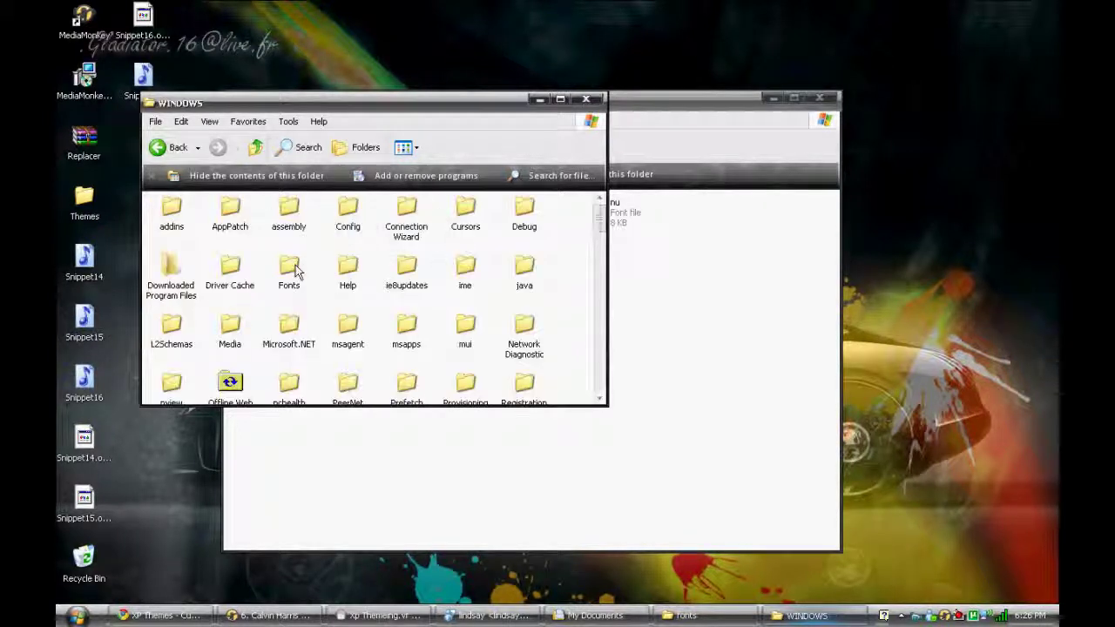
double_click(290, 268)
drag(341, 104, 848, 170)
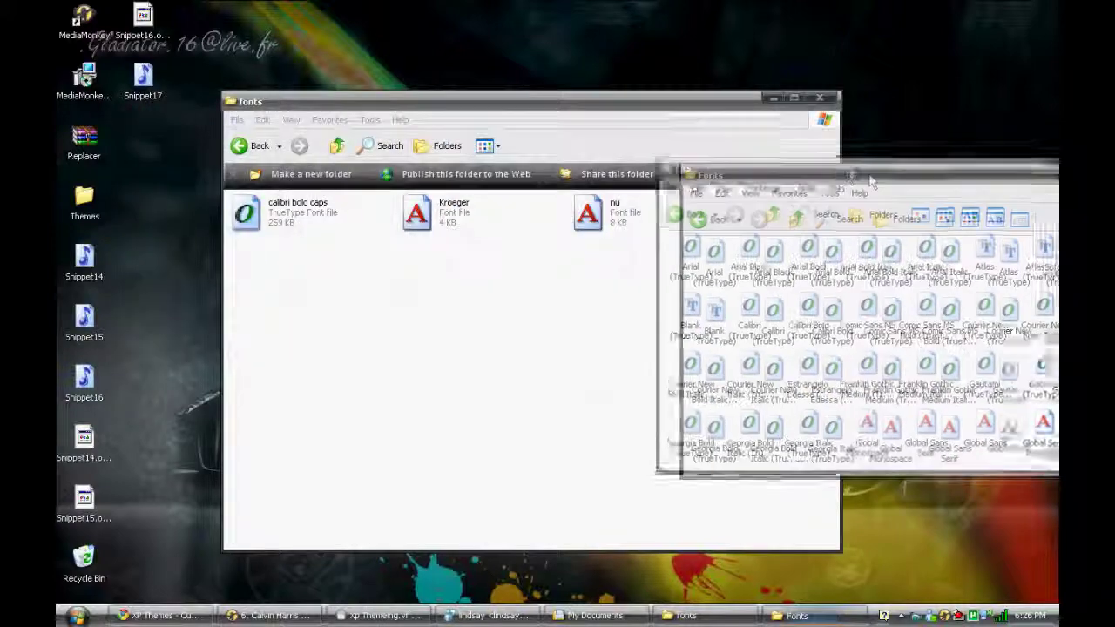
drag(522, 110, 447, 109)
Drag the three XPro font files into Windows Fonts to install them, then close the XPro fonts window
click(863, 175)
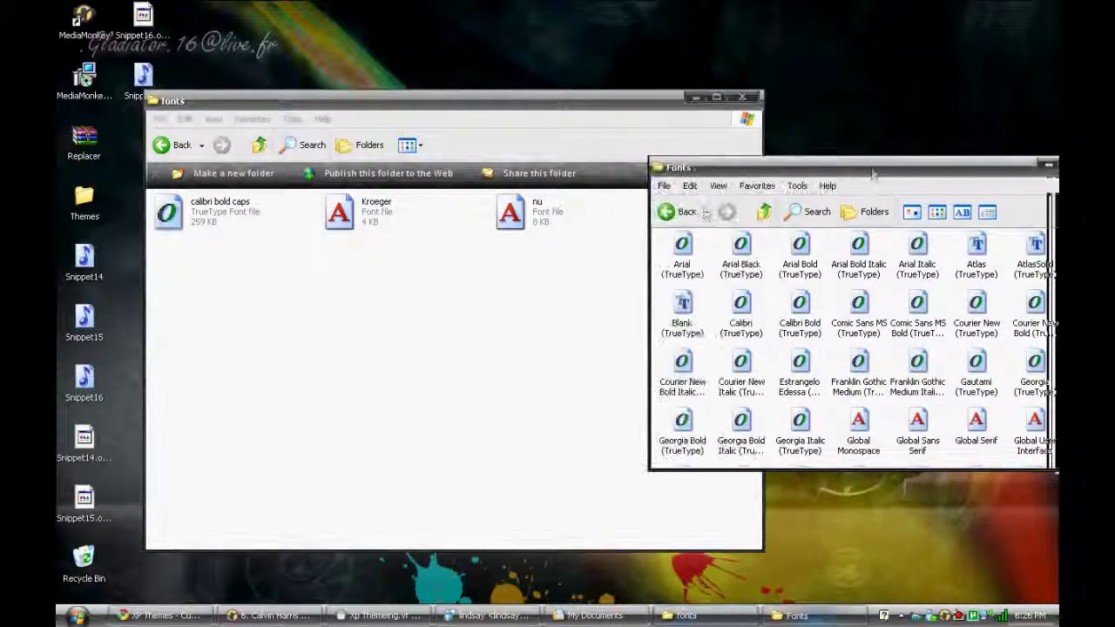
drag(682, 361, 488, 278)
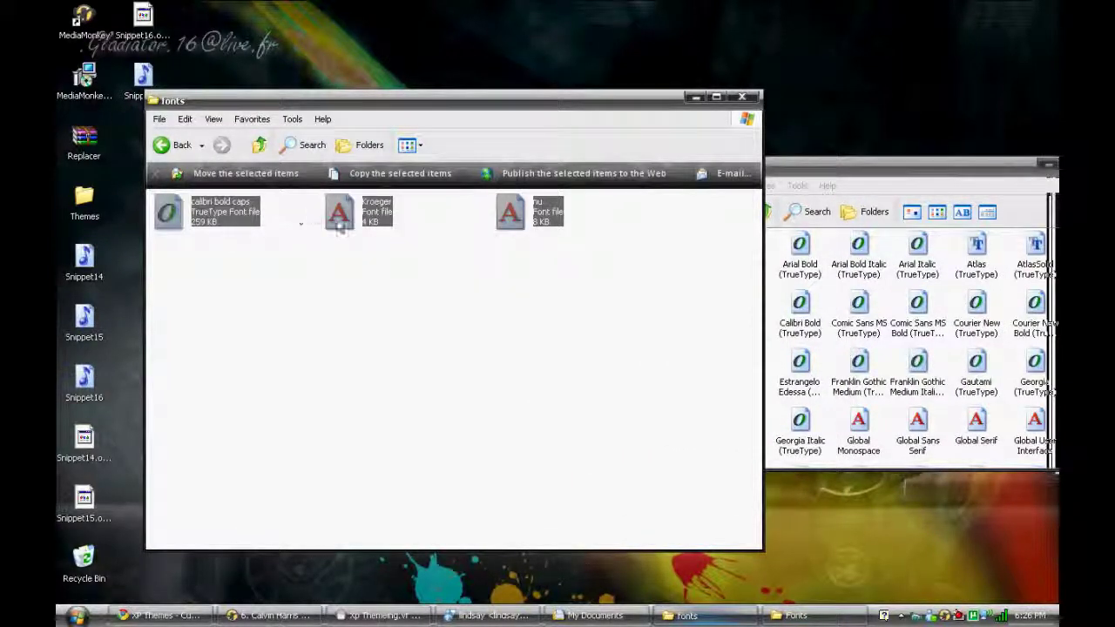
drag(562, 264, 836, 298)
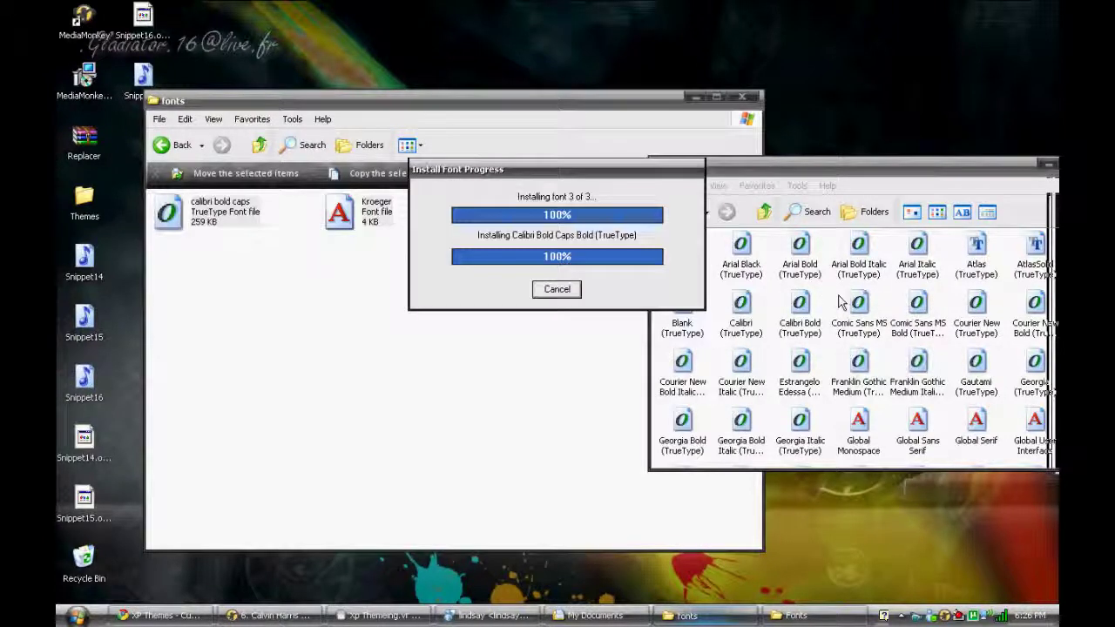
drag(578, 105, 526, 116)
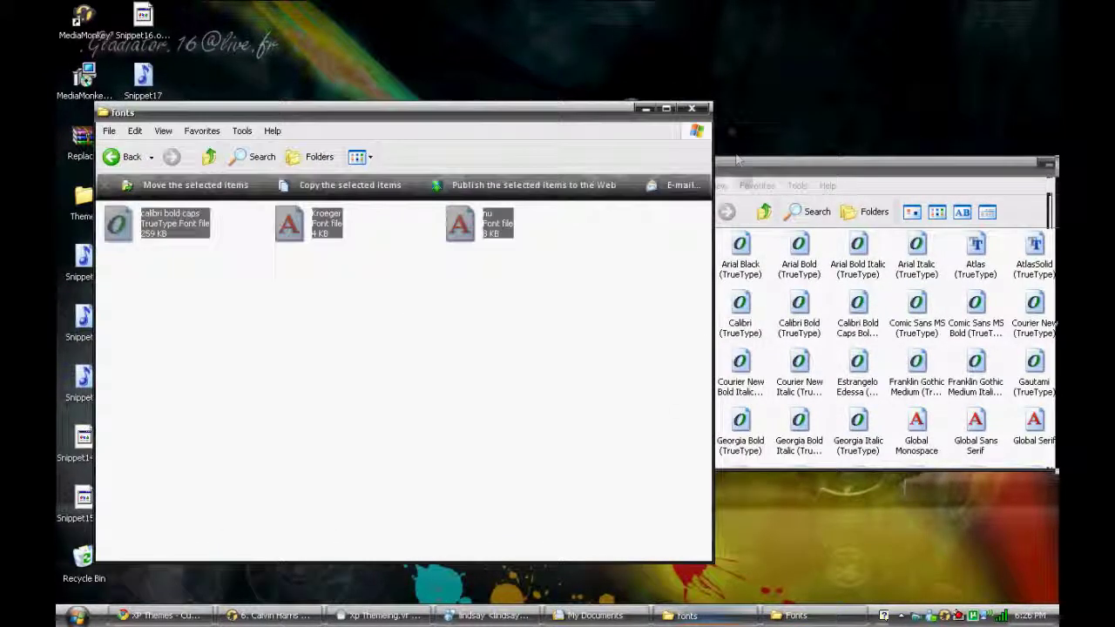
click(695, 112)
drag(1008, 169, 829, 170)
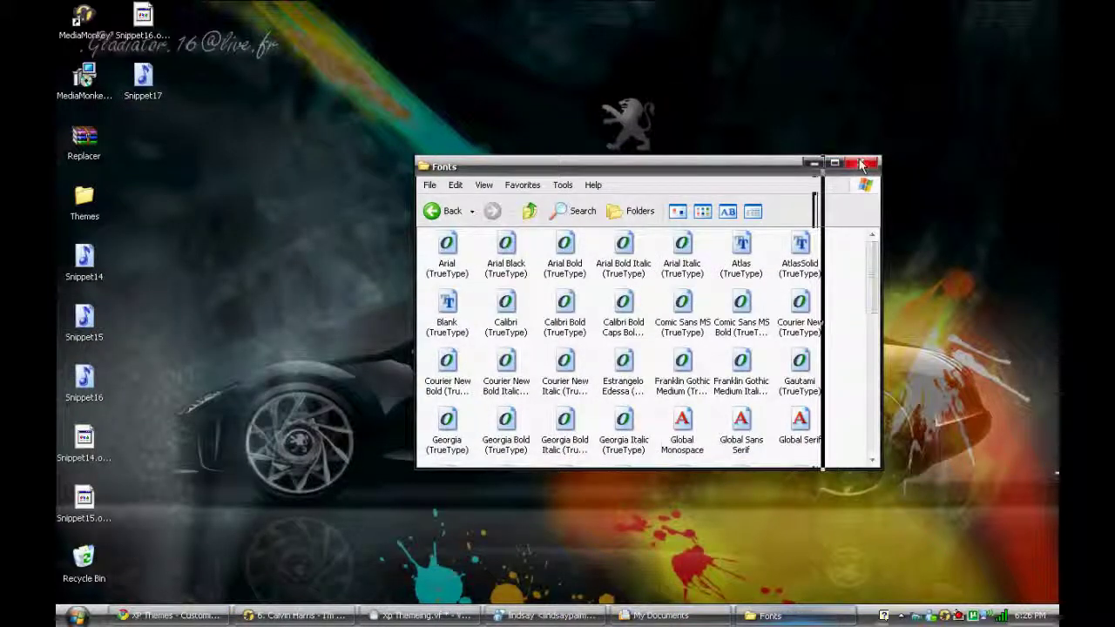